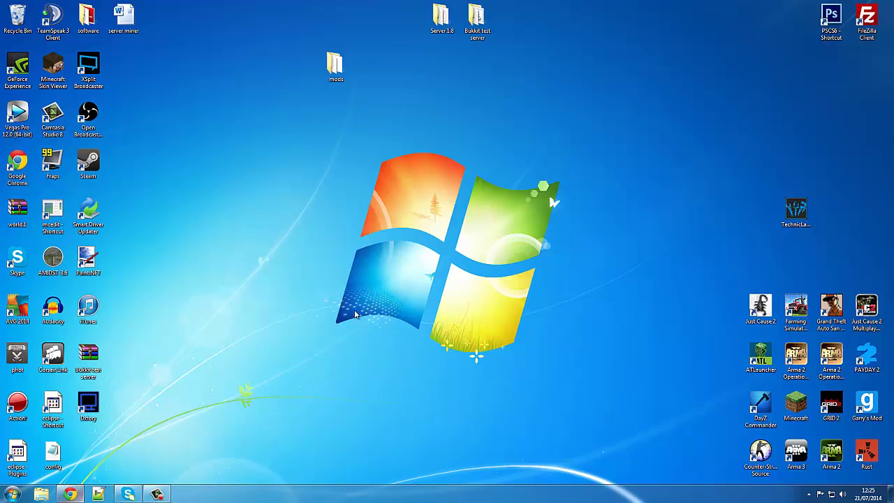
Create a new folder on the desktop and name it 'Server 1.7'.
{"action": "mouse_move", "coordinate": [459, 353]}
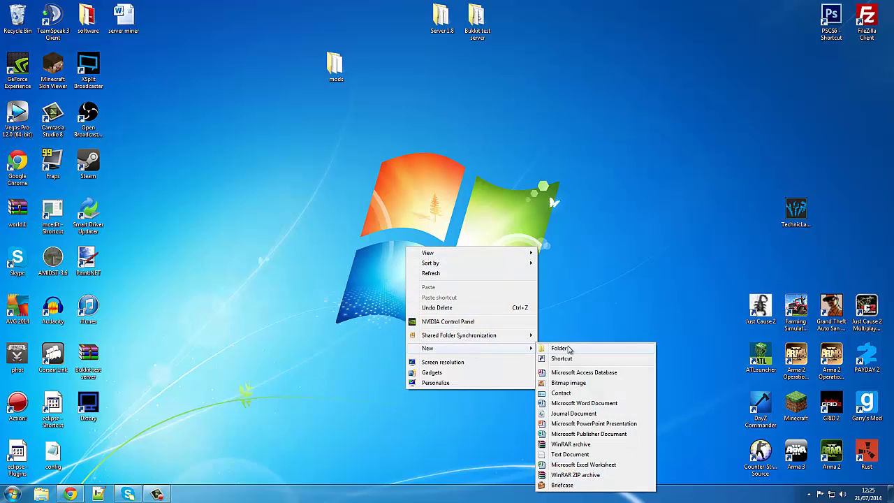
{"action": "left_click", "coordinate": [561, 348]}
{"action": "type", "text": "s"}
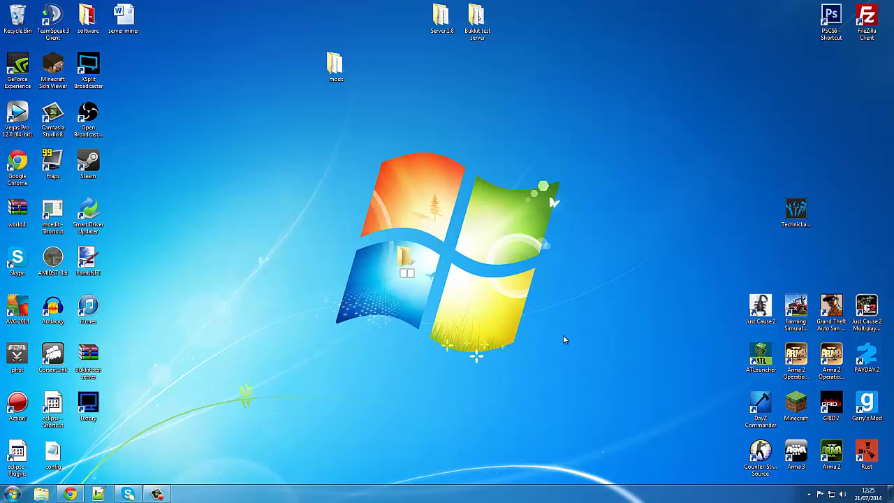
{"action": "type", "text": "erver 1.7"}
{"action": "key", "text": "Return"}
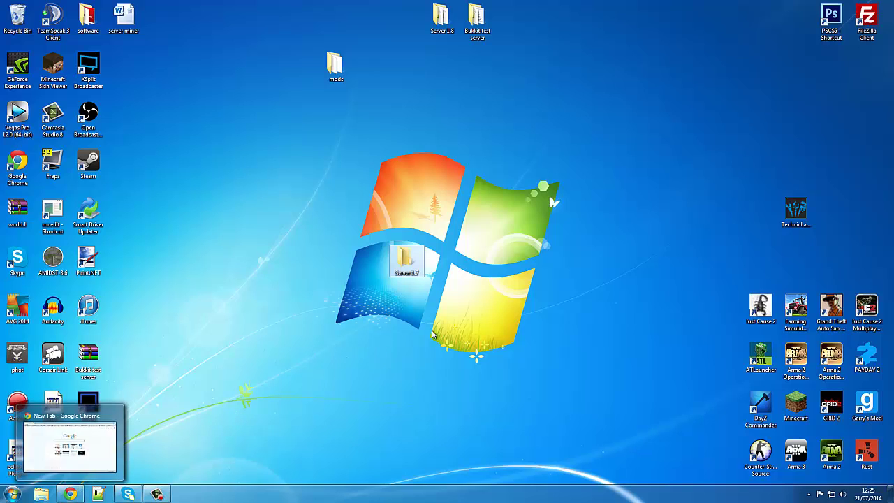
{"action": "left_click", "coordinate": [70, 494]}
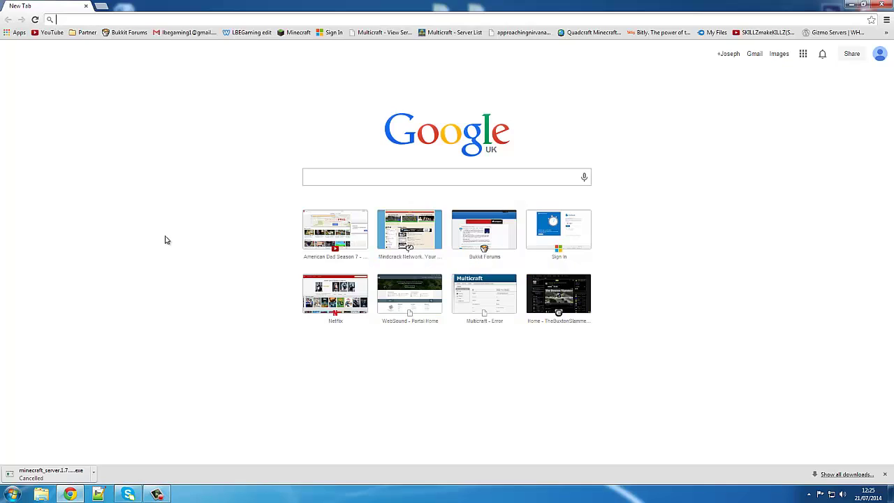
Go to minecraft.net and open its Minecraft download page.
{"action": "left_click", "coordinate": [102, 16]}
{"action": "type", "text": "minecraft."}
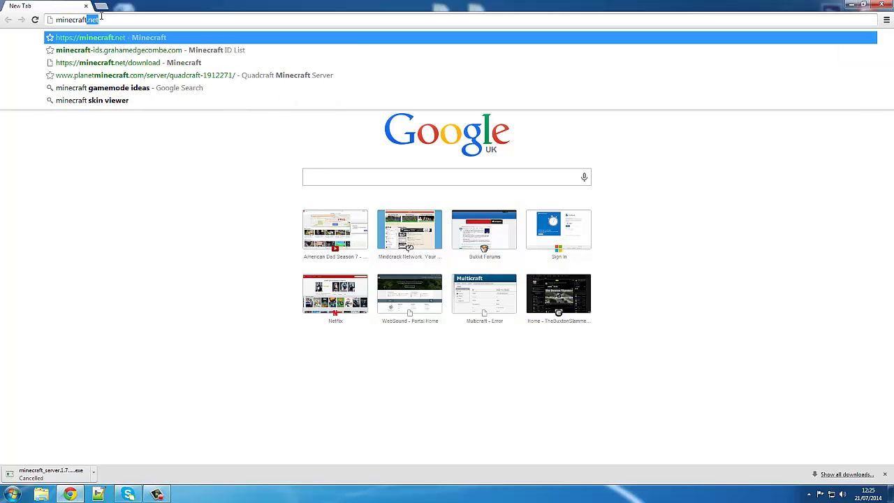
{"action": "type", "text": "net"}
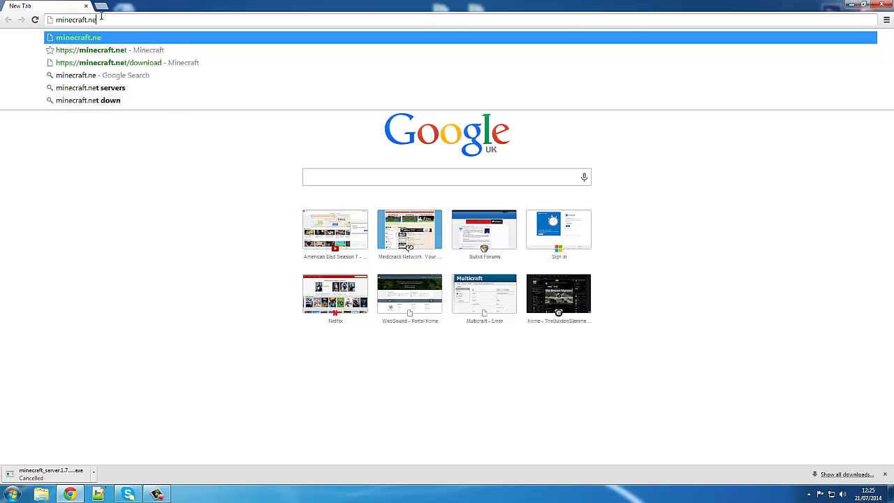
{"action": "key", "text": "Return"}
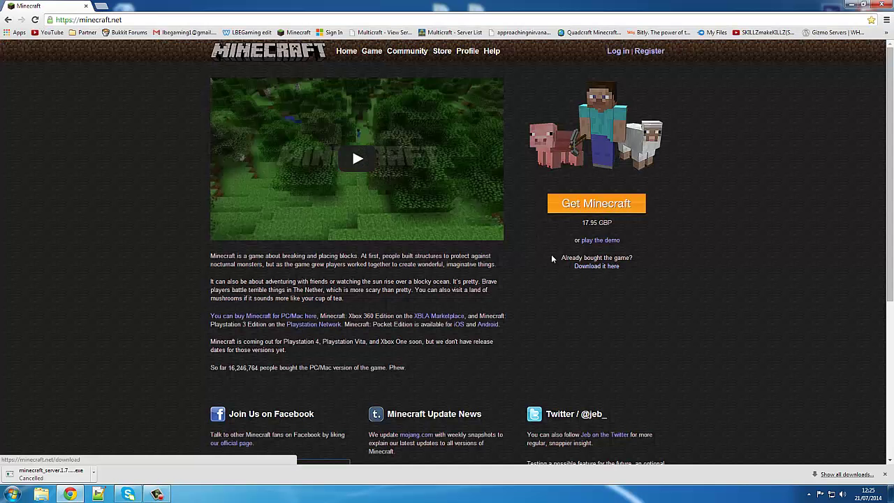
{"action": "left_click_drag", "start_coordinate": [548, 254], "coordinate": [648, 273]}
{"action": "left_click", "coordinate": [648, 273]}
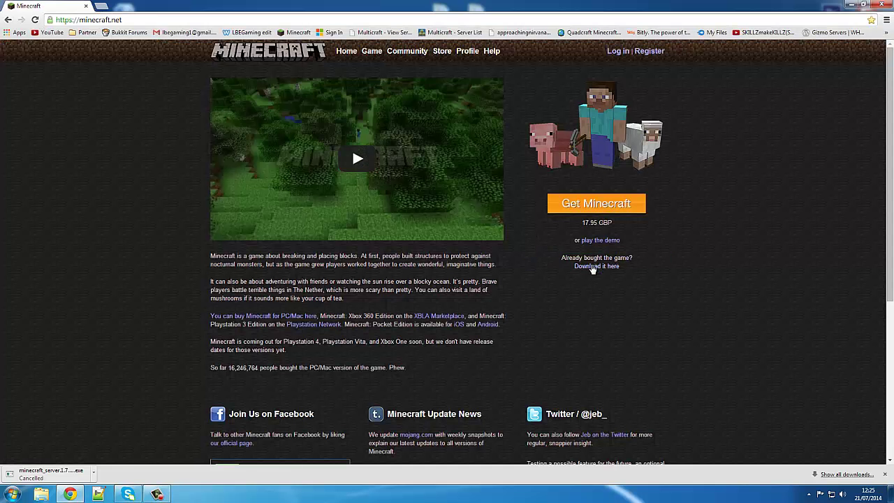
{"action": "left_click", "coordinate": [592, 267]}
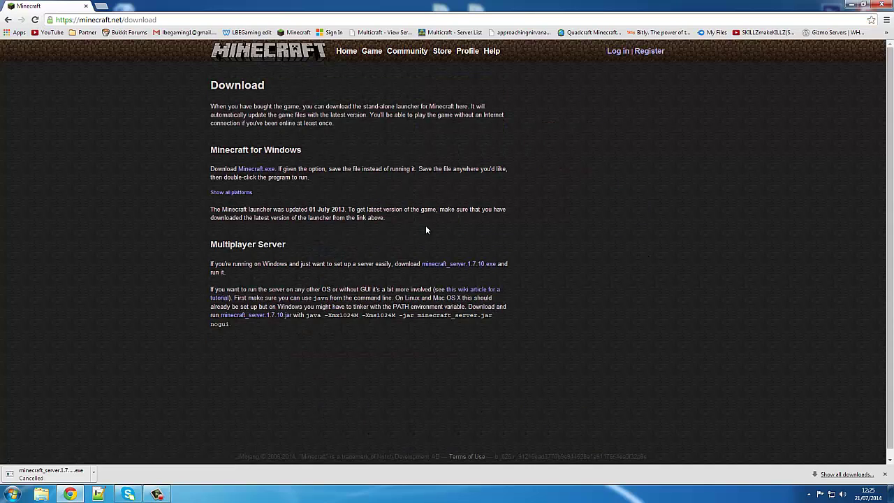
Download minecraft_server.1.7.10.jar, keep it, and move it into the Server 1.7 folder.
{"action": "left_click_drag", "start_coordinate": [210, 244], "coordinate": [288, 245]}
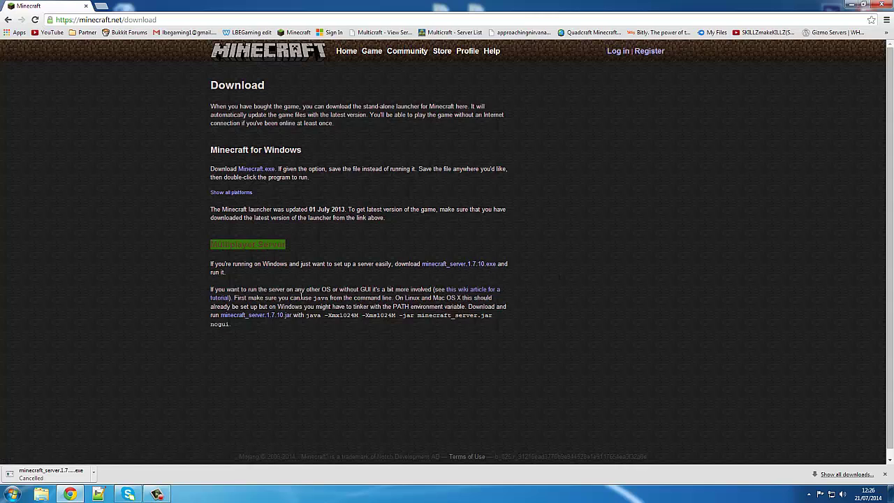
{"action": "left_click", "coordinate": [254, 347]}
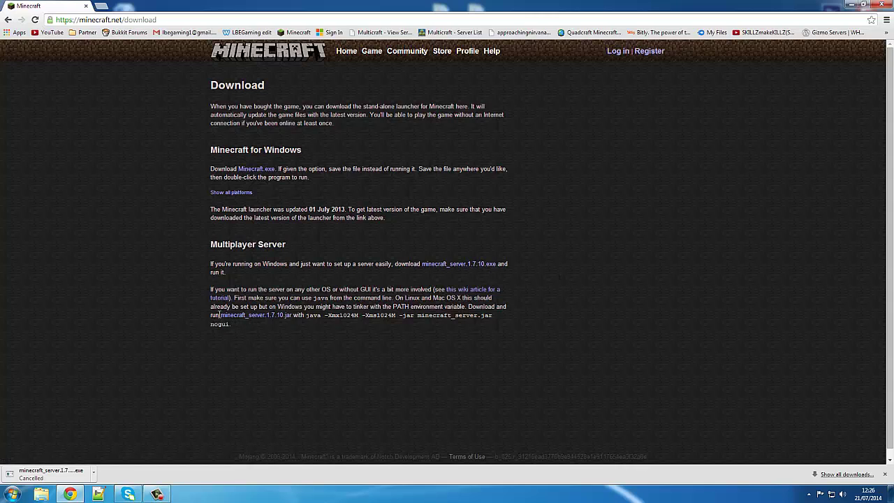
{"action": "left_click", "coordinate": [275, 315]}
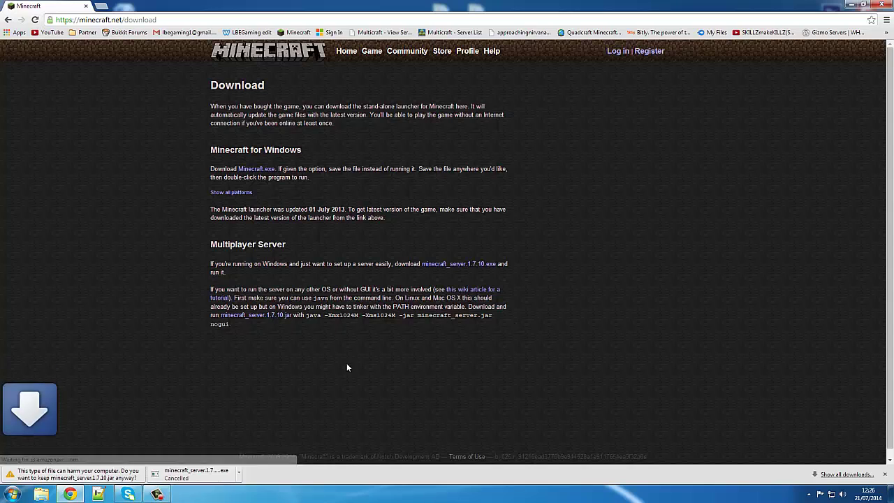
{"action": "left_click", "coordinate": [171, 475]}
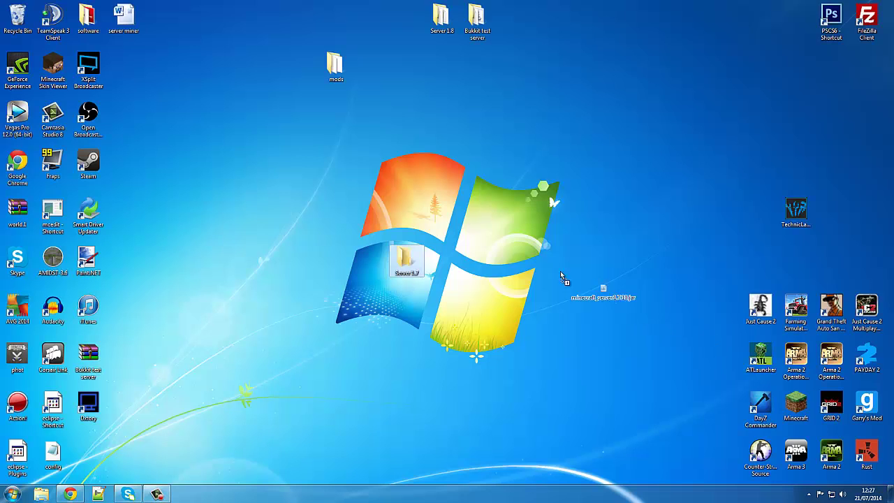
{"action": "left_click_drag", "start_coordinate": [565, 279], "coordinate": [411, 261]}
Inside Server 1.7, create a new text document named Run beside the jar.
{"action": "double_click", "coordinate": [406, 261]}
{"action": "left_click_drag", "start_coordinate": [539, 86], "coordinate": [0, 82]}
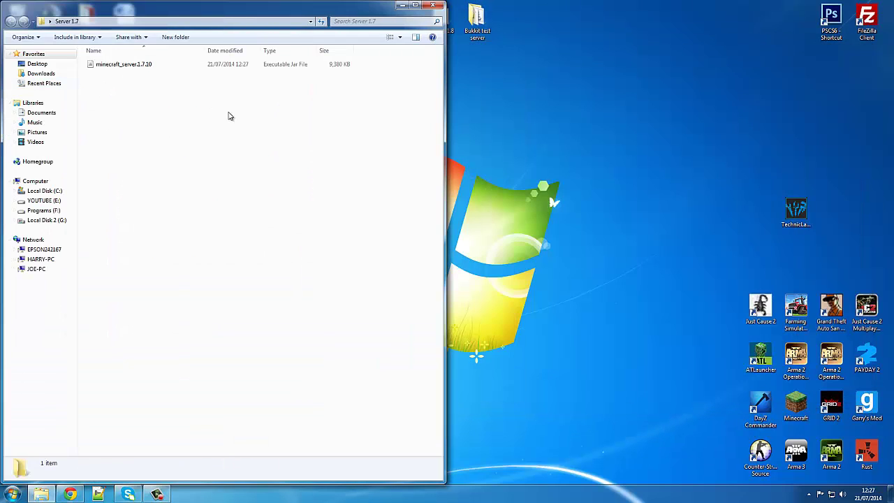
{"action": "right_click", "coordinate": [135, 85]}
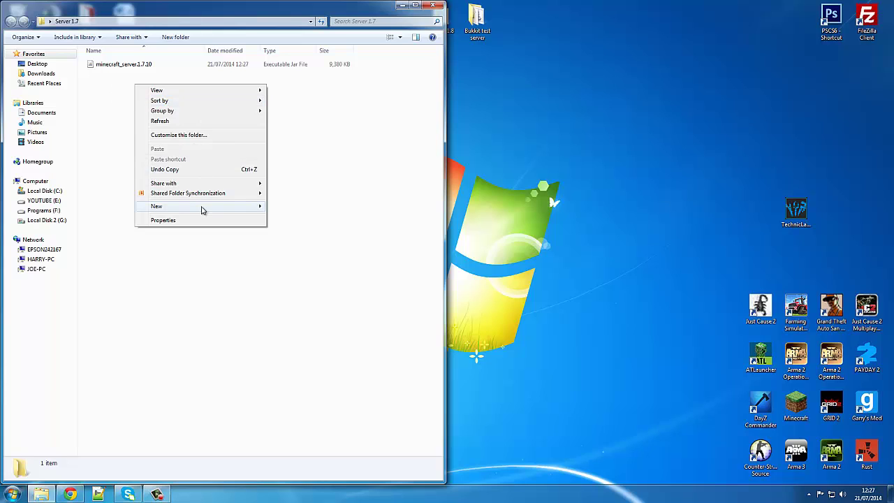
{"action": "mouse_move", "coordinate": [208, 206]}
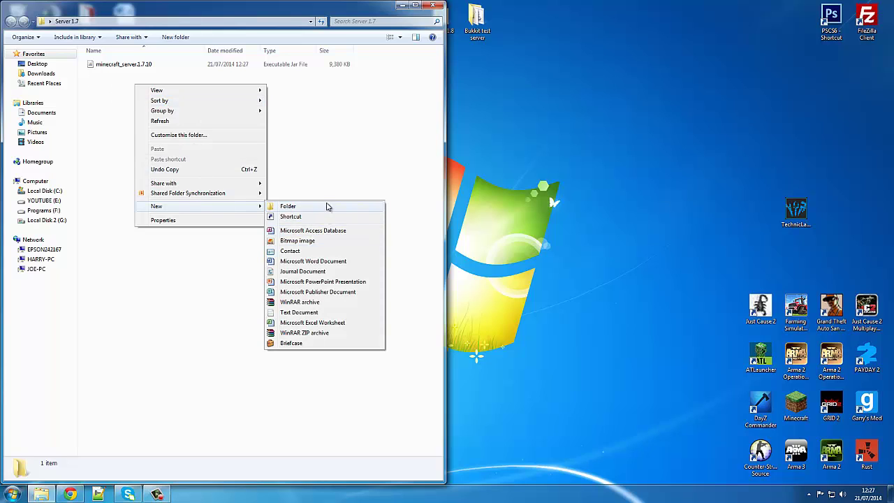
{"action": "left_click", "coordinate": [328, 312]}
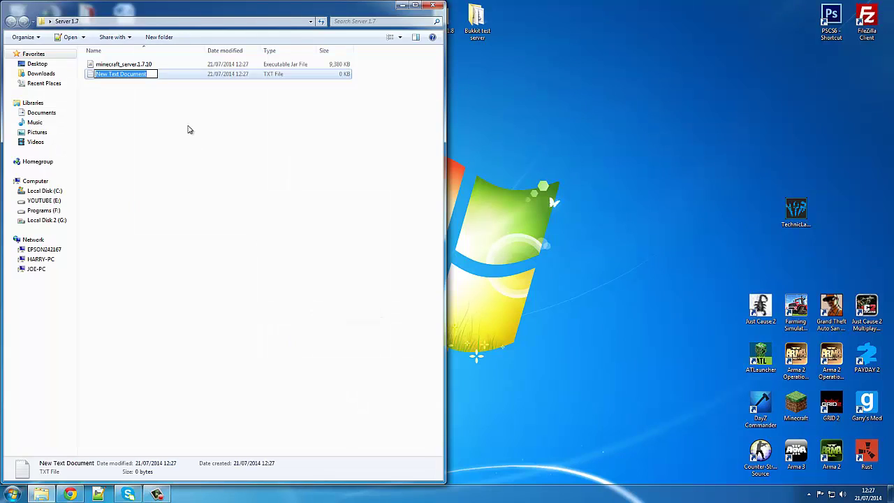
{"action": "type", "text": "Run"}
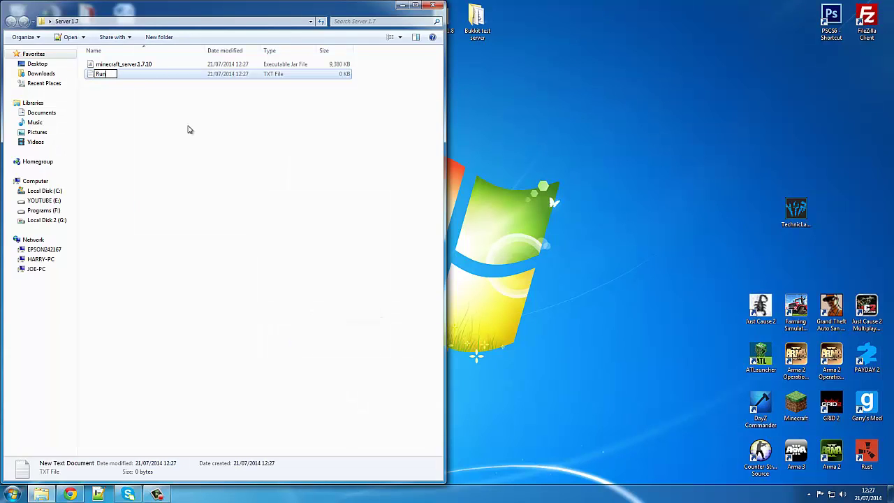
{"action": "key", "text": "Return"}
{"action": "left_click", "coordinate": [138, 141]}
Close Notepad++ and reopen the empty Run file with Edit in plain Notepad.
{"action": "double_click", "coordinate": [101, 74]}
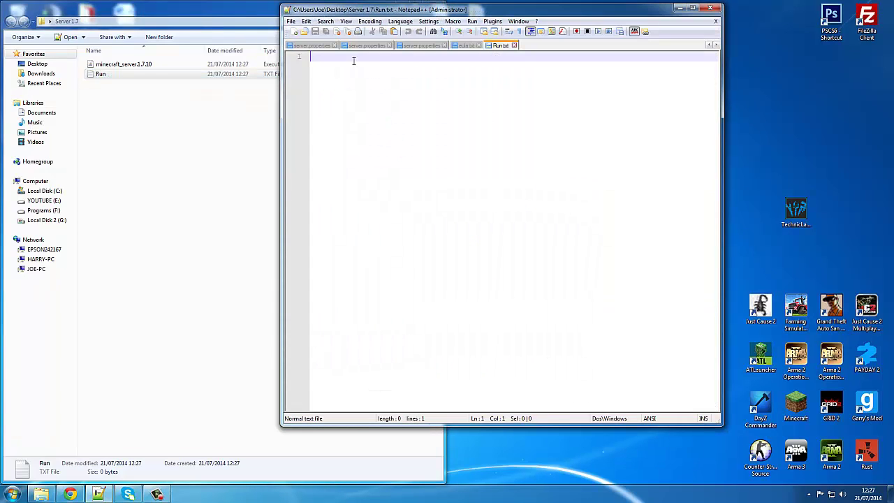
{"action": "left_click", "coordinate": [710, 8]}
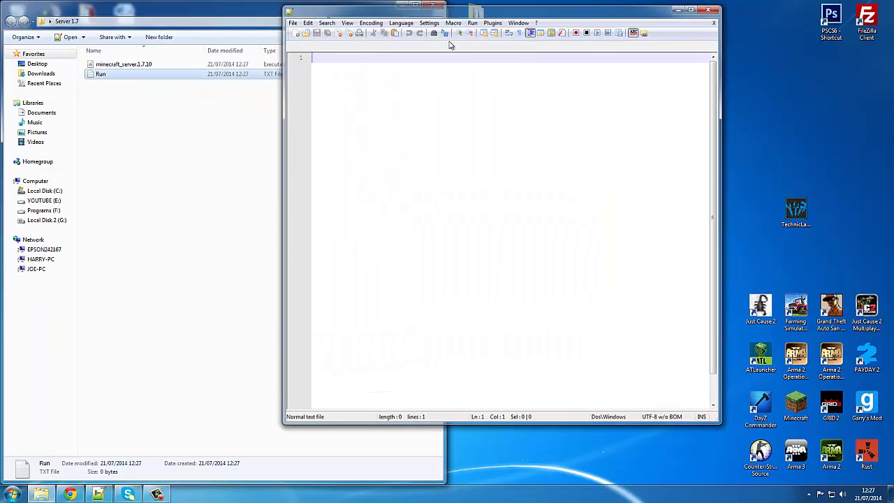
{"action": "key", "text": "alt+F4"}
{"action": "right_click", "coordinate": [95, 74]}
{"action": "left_click", "coordinate": [152, 92]}
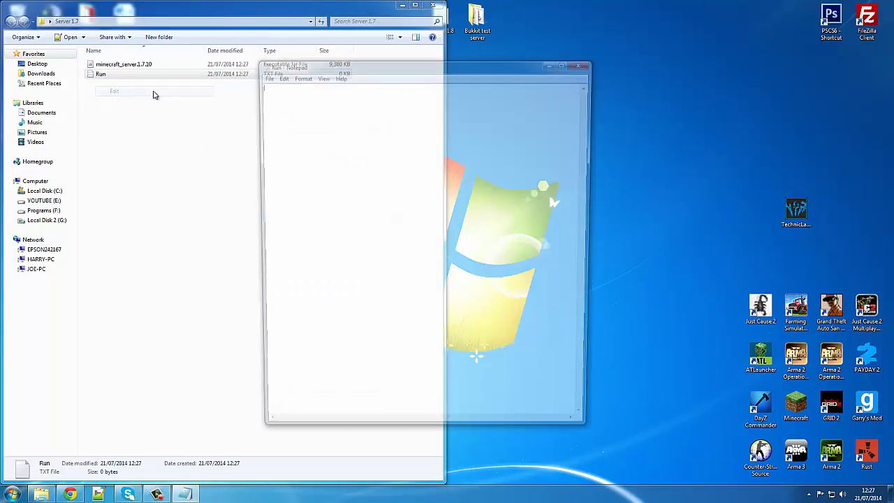
{"action": "left_click_drag", "start_coordinate": [374, 58], "coordinate": [298, 36]}
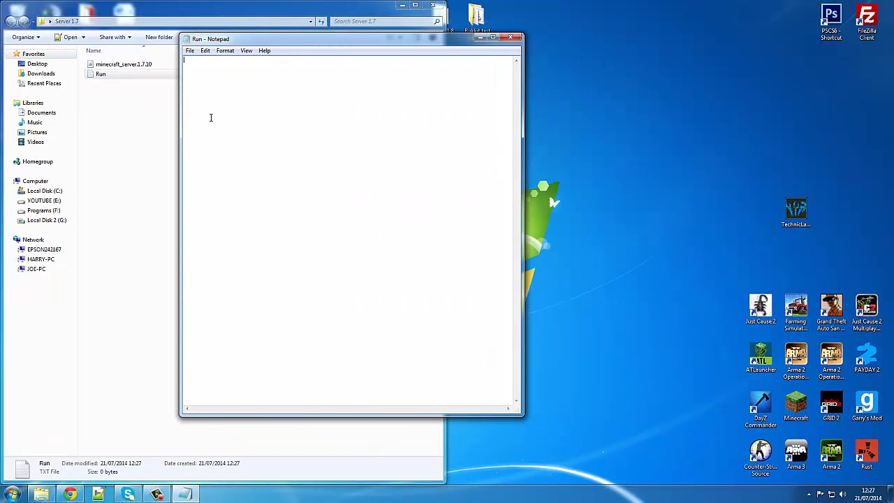
{"action": "left_click", "coordinate": [70, 494]}
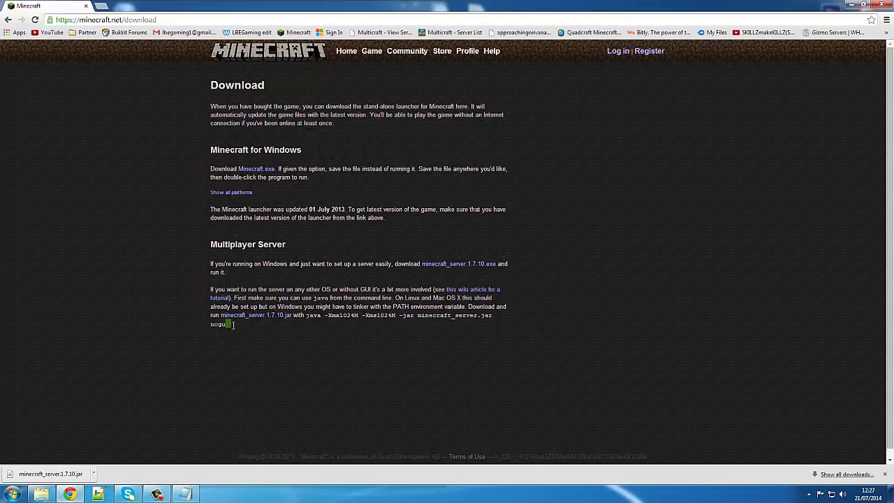
Copy the line 'java -Xmx1024M -Xms1024M -jar minecraft_server.jar nogui' from the download page.
{"action": "left_click_drag", "start_coordinate": [307, 324], "coordinate": [308, 315]}
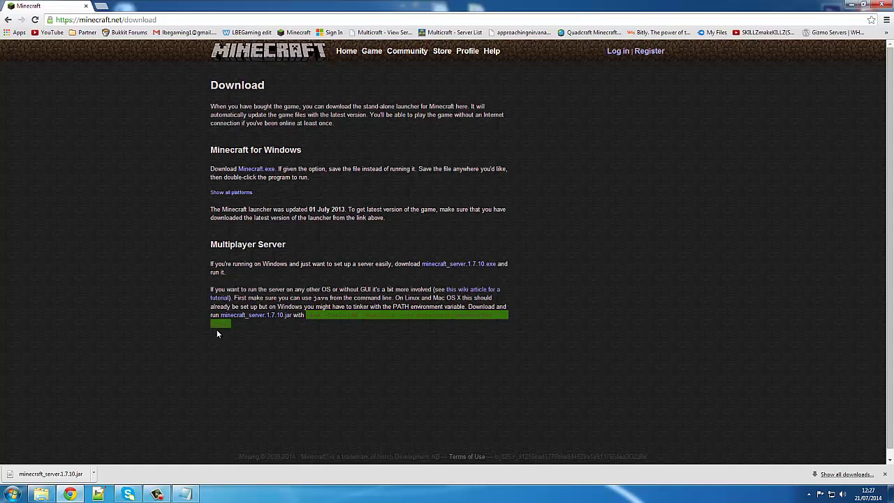
{"action": "left_click", "coordinate": [245, 328]}
{"action": "left_click_drag", "start_coordinate": [233, 325], "coordinate": [281, 340]}
{"action": "triple_click", "coordinate": [307, 319]}
{"action": "key", "text": "ctrl+c"}
{"action": "left_click", "coordinate": [851, 4]}
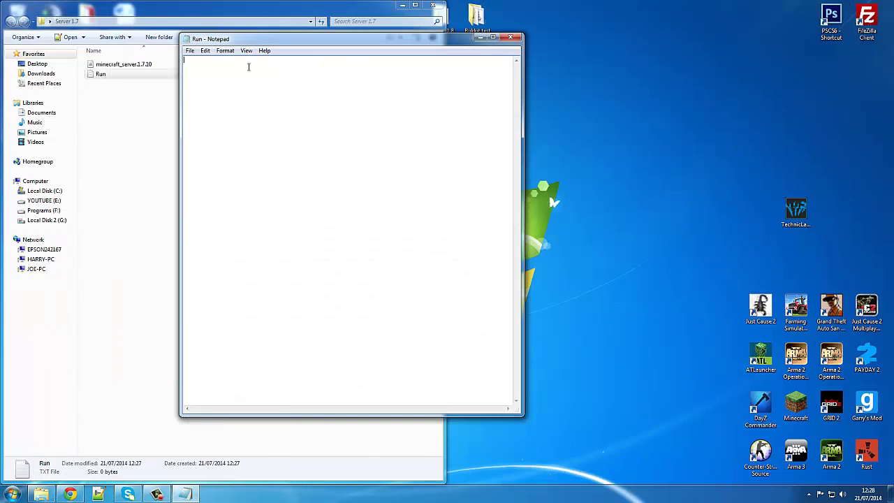
Paste the launch command into Run and save it as Run.bat with type All Files.
{"action": "key", "text": "ctrl+v"}
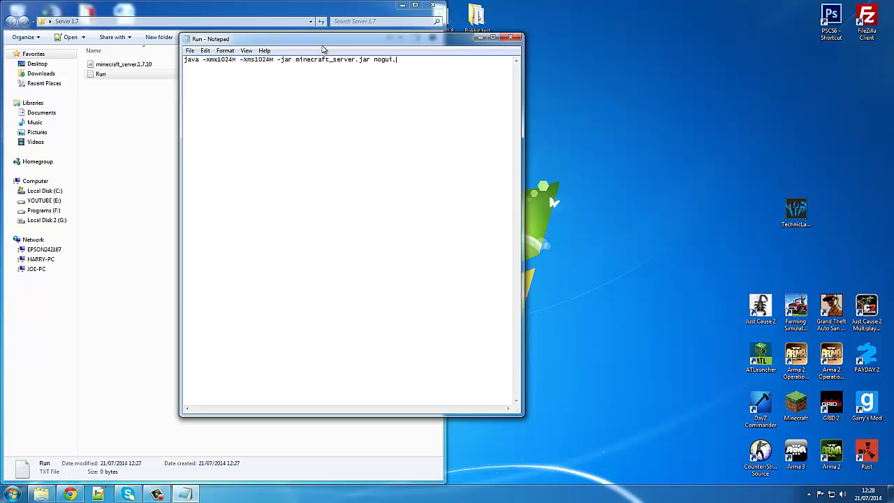
{"action": "left_click_drag", "start_coordinate": [362, 43], "coordinate": [478, 47]}
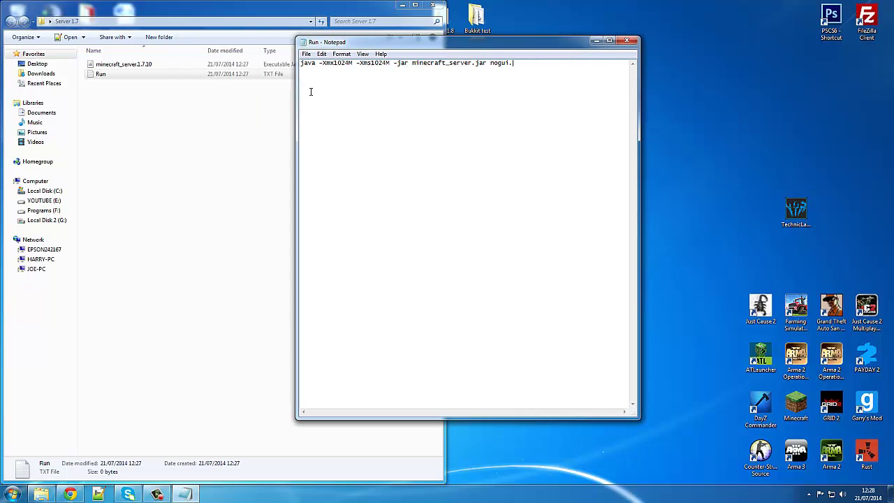
{"action": "left_click", "coordinate": [310, 55]}
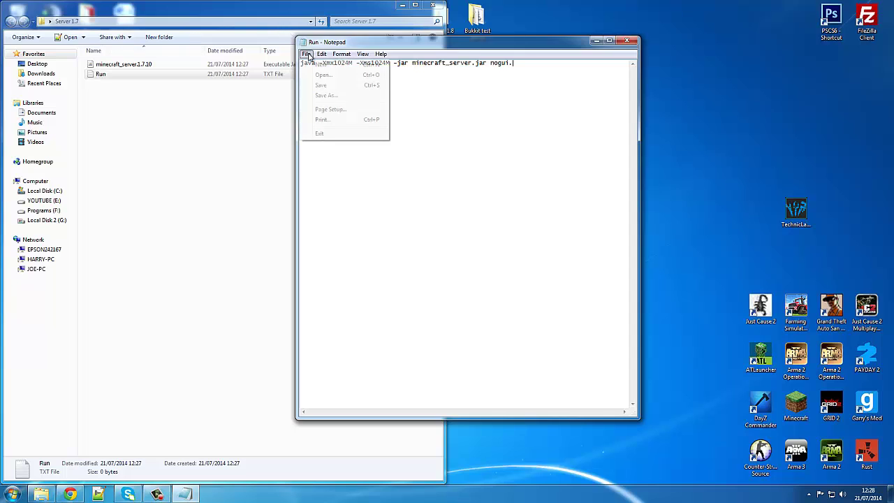
{"action": "key", "text": "Right"}
{"action": "key", "text": "Right"}
{"action": "mouse_move", "coordinate": [306, 54]}
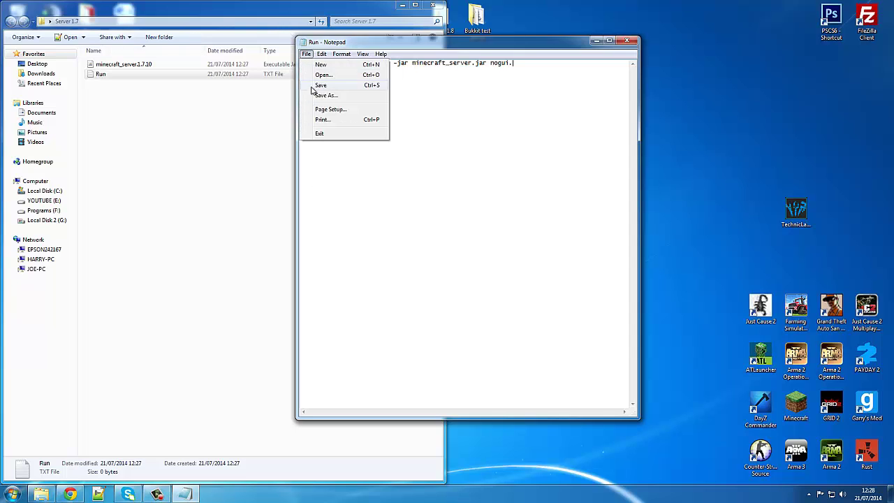
{"action": "left_click", "coordinate": [323, 93]}
{"action": "left_click", "coordinate": [417, 245]}
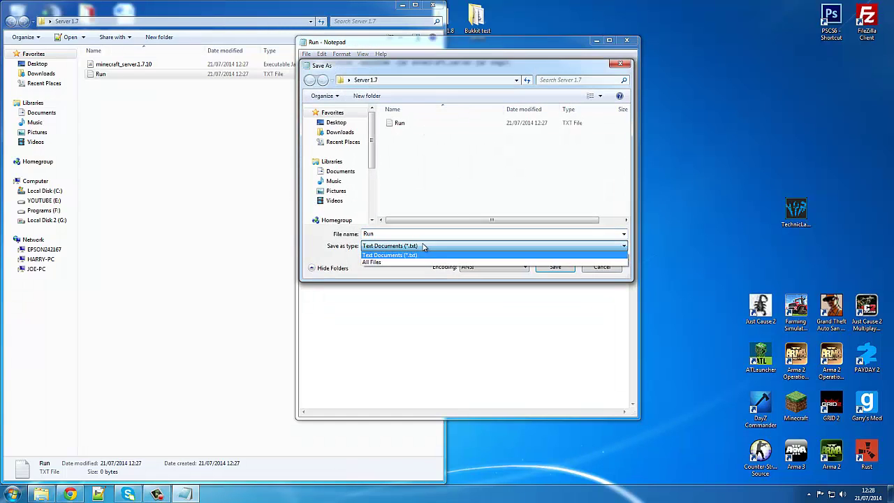
{"action": "left_click", "coordinate": [407, 263]}
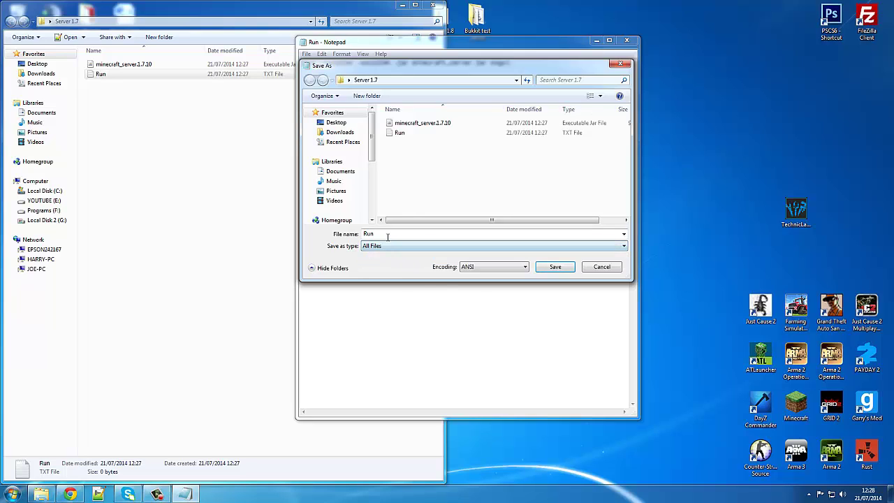
{"action": "left_click", "coordinate": [391, 234]}
{"action": "type", "text": ".bat"}
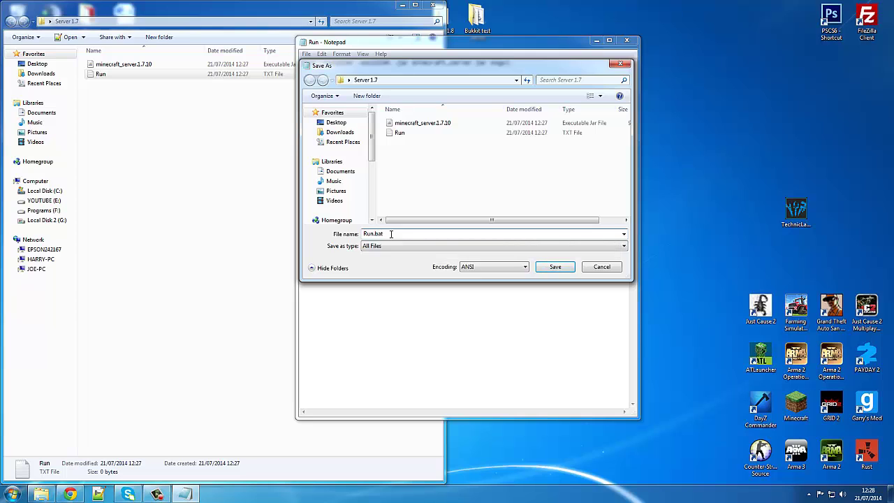
{"action": "left_click", "coordinate": [550, 266]}
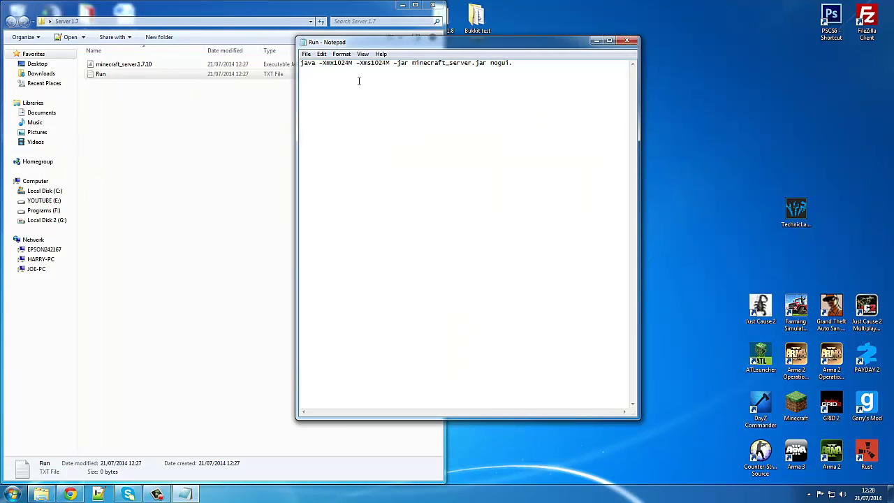
Delete the empty Run text file and open Run.bat in Notepad to check it.
{"action": "left_click", "coordinate": [620, 43]}
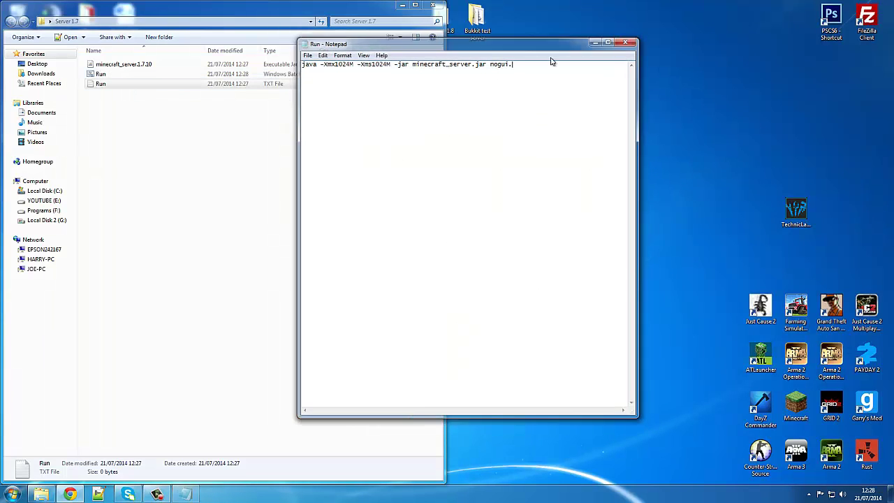
{"action": "left_click", "coordinate": [100, 84]}
{"action": "key", "text": "Delete"}
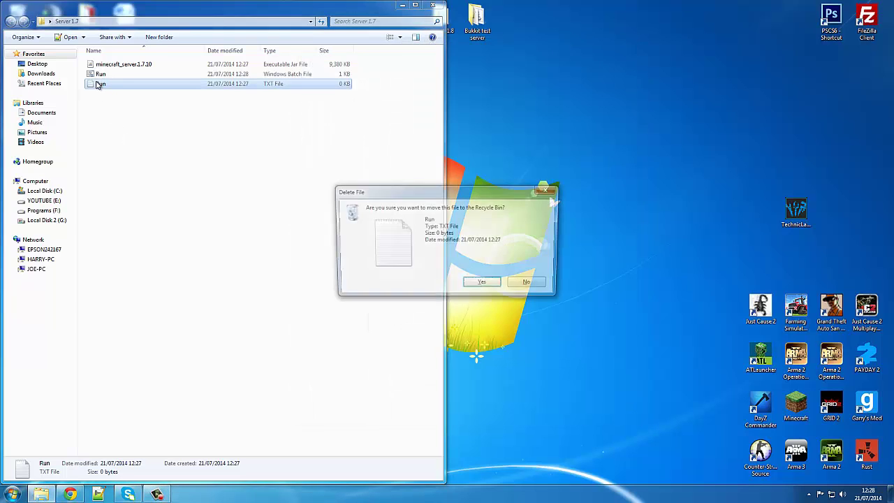
{"action": "key", "text": "Return"}
{"action": "right_click", "coordinate": [117, 77]}
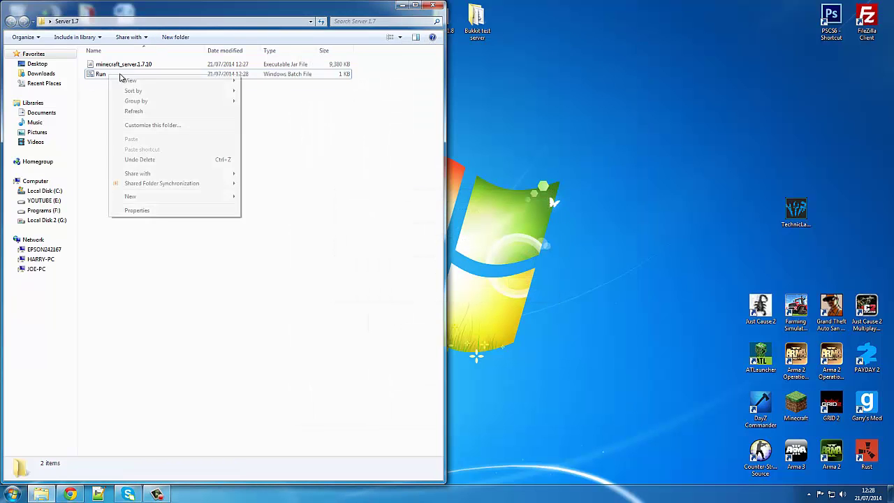
{"action": "right_click", "coordinate": [94, 77]}
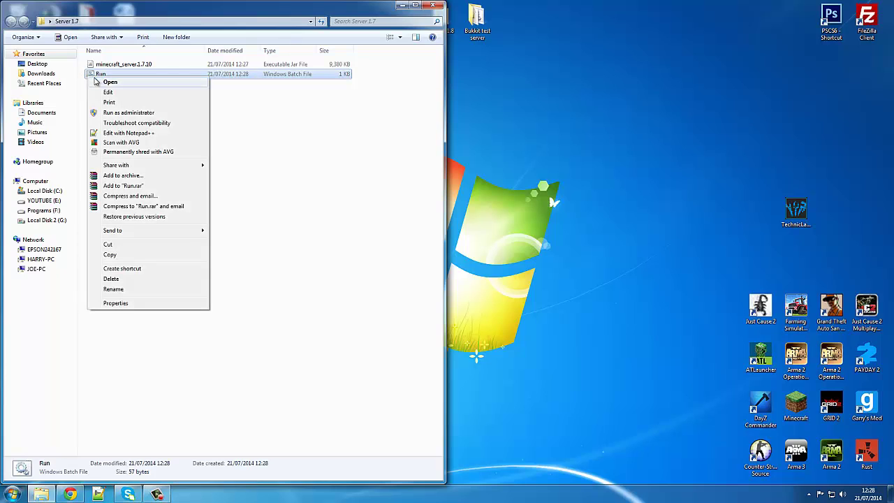
{"action": "left_click", "coordinate": [109, 92]}
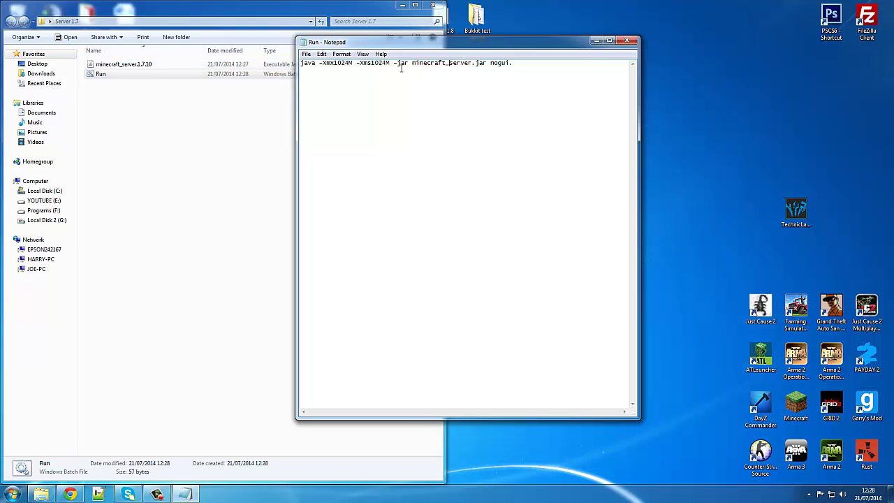
Close Notepad and rename minecraft_server.1.7.10 to minecraft_server.
{"action": "left_click", "coordinate": [148, 65]}
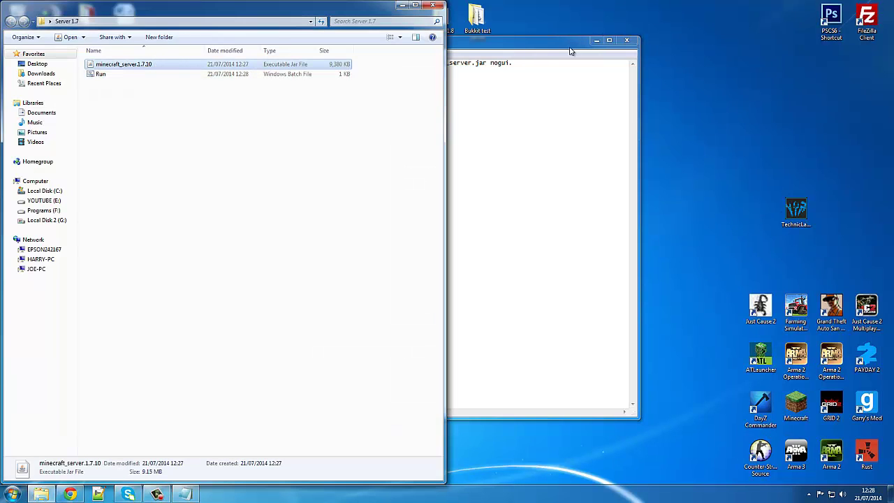
{"action": "left_click", "coordinate": [564, 41]}
{"action": "left_click", "coordinate": [633, 45]}
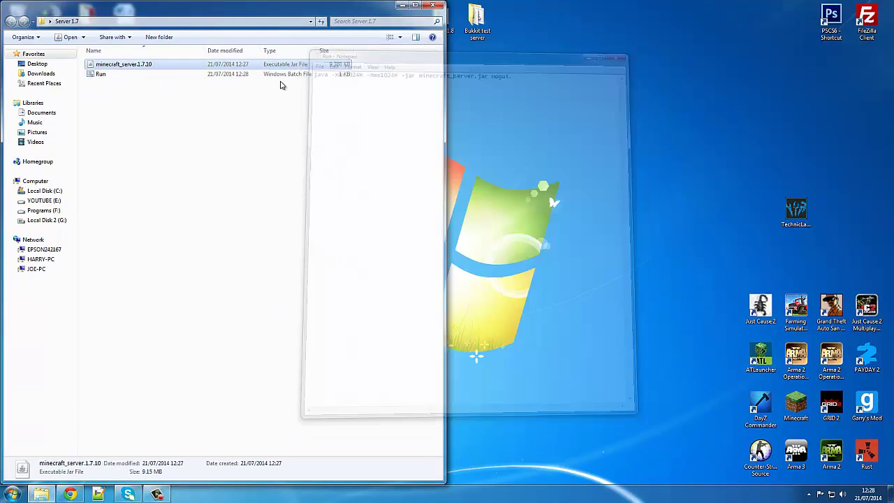
{"action": "left_click", "coordinate": [159, 65]}
{"action": "left_click", "coordinate": [158, 64]}
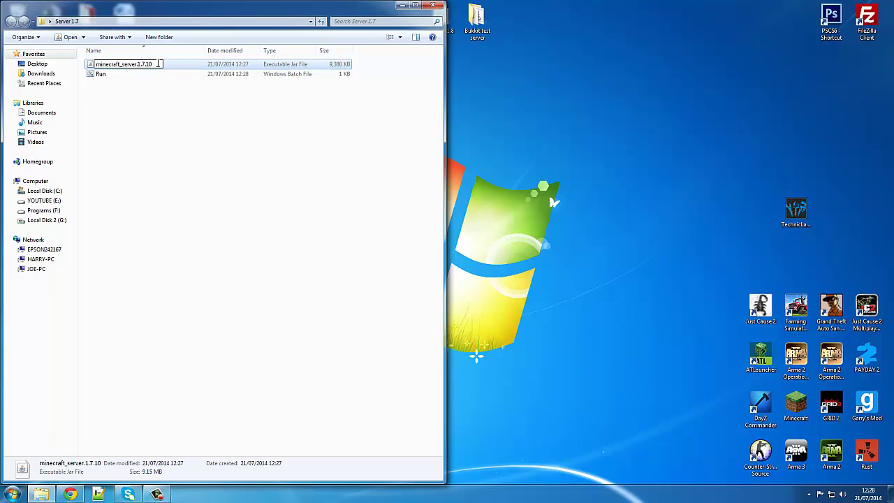
{"action": "key", "text": "BackSpace"}
{"action": "key", "text": "BackSpace"}
{"action": "key", "text": "BackSpace"}
{"action": "key", "text": "BackSpace"}
{"action": "key", "text": "BackSpace"}
{"action": "key", "text": "BackSpace"}
{"action": "key", "text": "BackSpace"}
{"action": "left_click", "coordinate": [200, 168]}
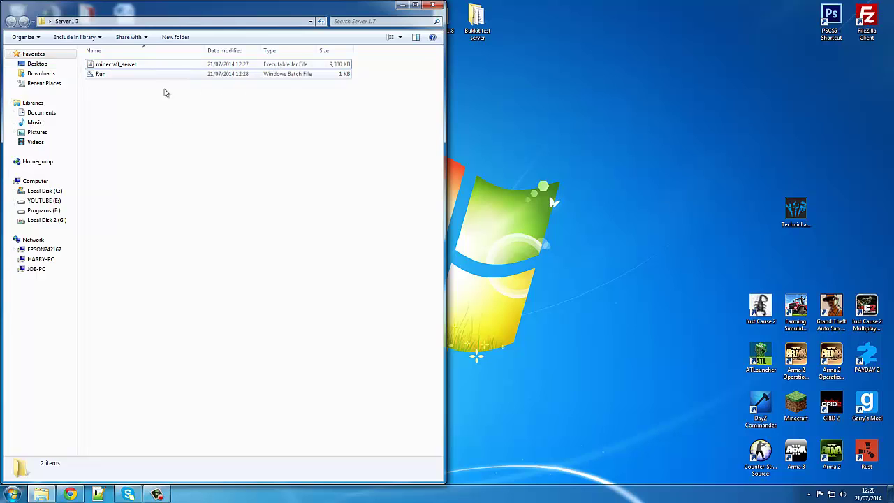
{"action": "left_click", "coordinate": [106, 74]}
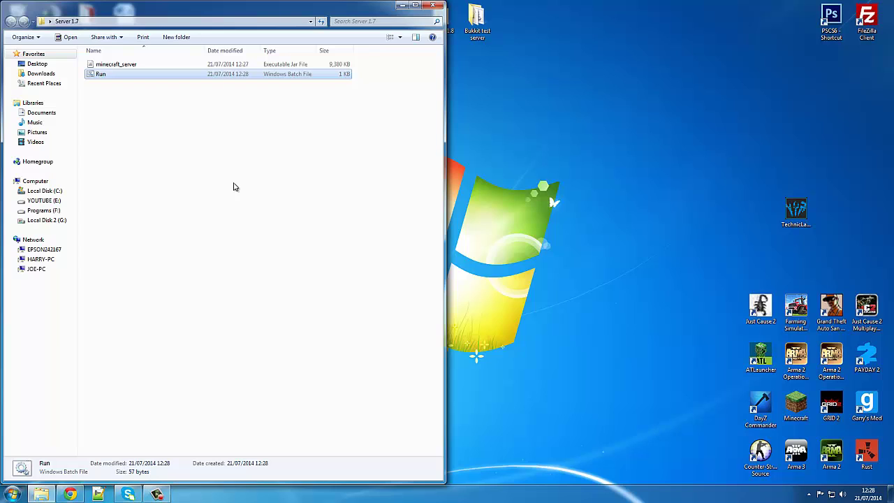
Run Run.bat so the server creates its logs folder, eula.txt and server.properties.
{"action": "double_click", "coordinate": [98, 74]}
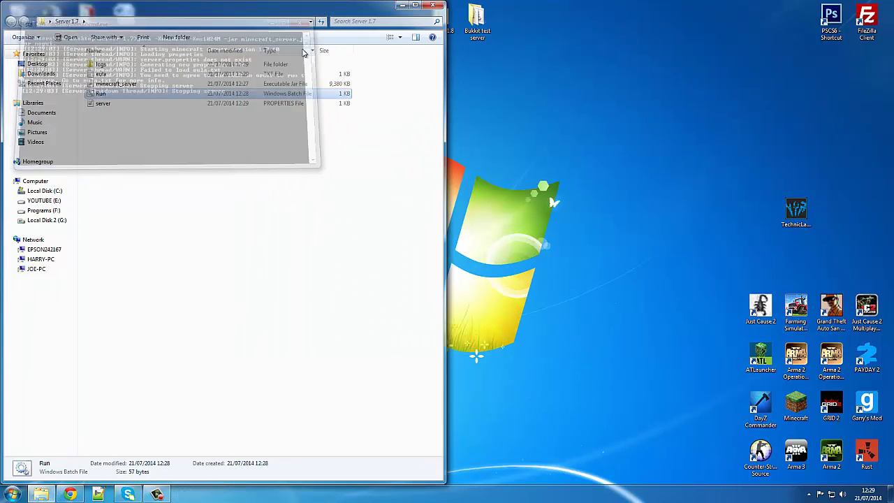
{"action": "left_click", "coordinate": [133, 150]}
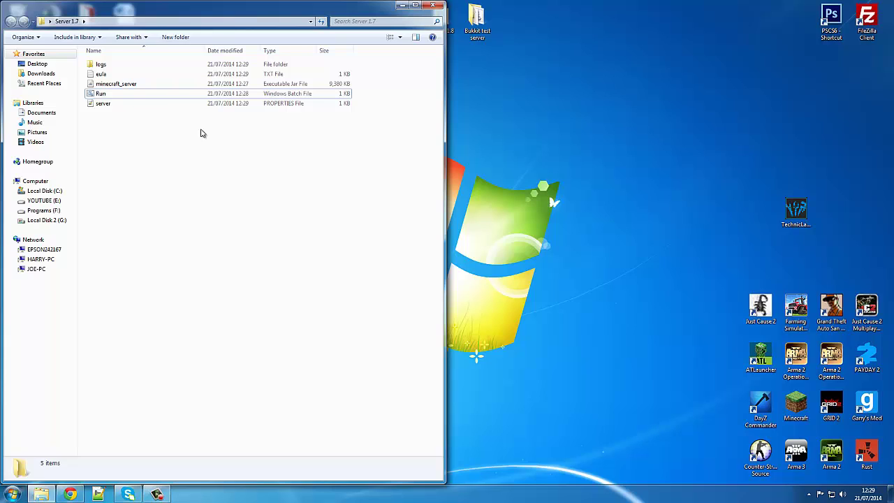
Open eula.txt in Notepad and select the EULA web address on line 1.
{"action": "right_click", "coordinate": [125, 73]}
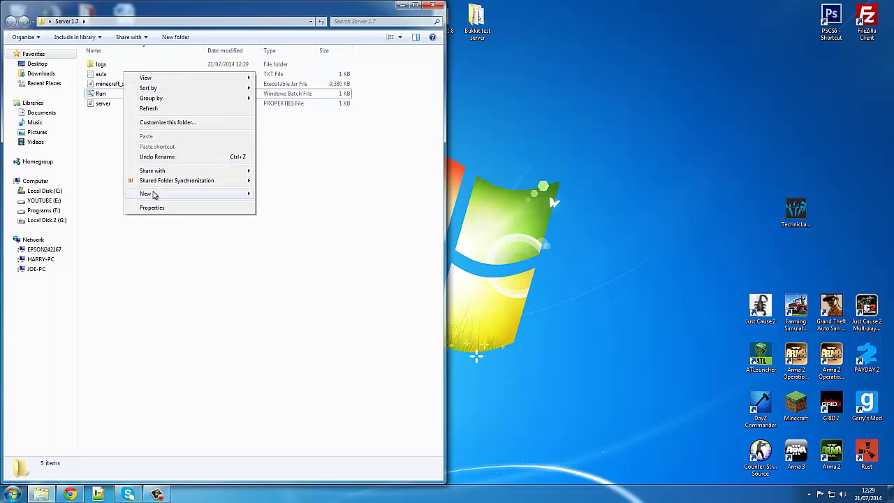
{"action": "left_click", "coordinate": [102, 74]}
{"action": "right_click", "coordinate": [100, 74]}
{"action": "left_click", "coordinate": [123, 81]}
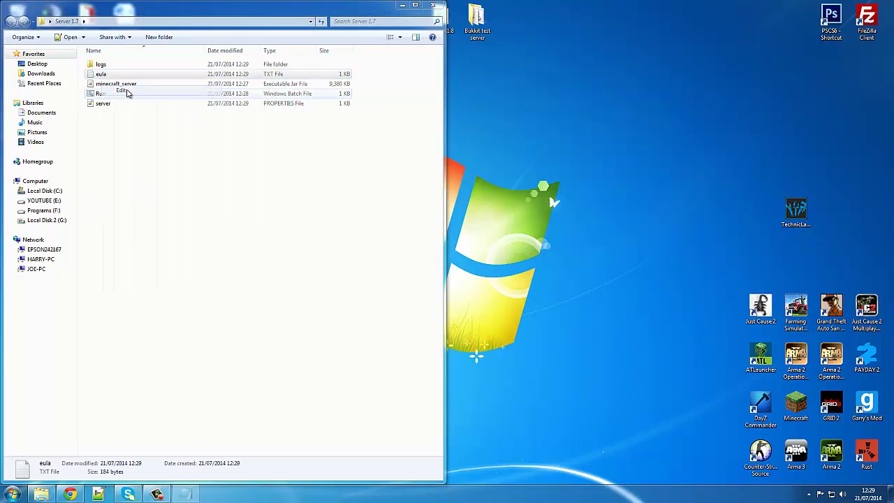
{"action": "left_click_drag", "start_coordinate": [489, 69], "coordinate": [422, 64]}
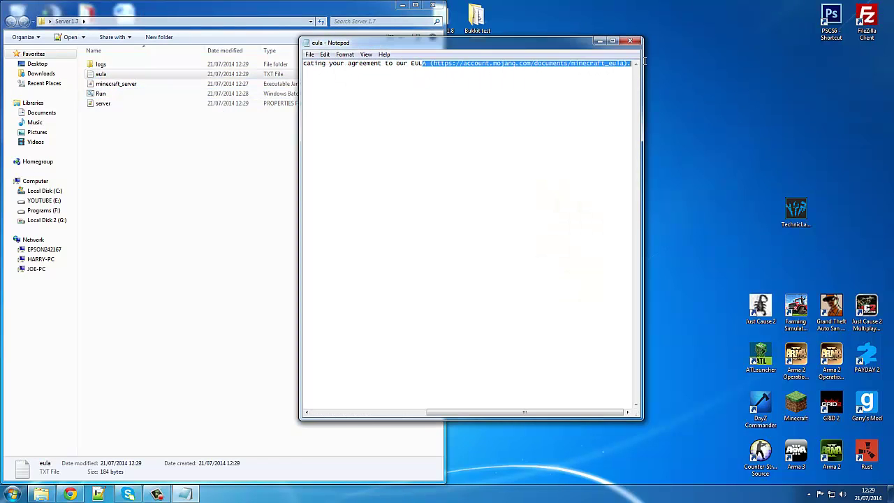
{"action": "left_click", "coordinate": [450, 68]}
{"action": "left_click_drag", "start_coordinate": [410, 411], "coordinate": [524, 411]}
{"action": "left_click_drag", "start_coordinate": [433, 64], "coordinate": [622, 61]}
{"action": "left_click", "coordinate": [74, 492]}
Load the EULA address in a new Chrome tab and close the eula file in Notepad.
{"action": "left_click", "coordinate": [109, 7]}
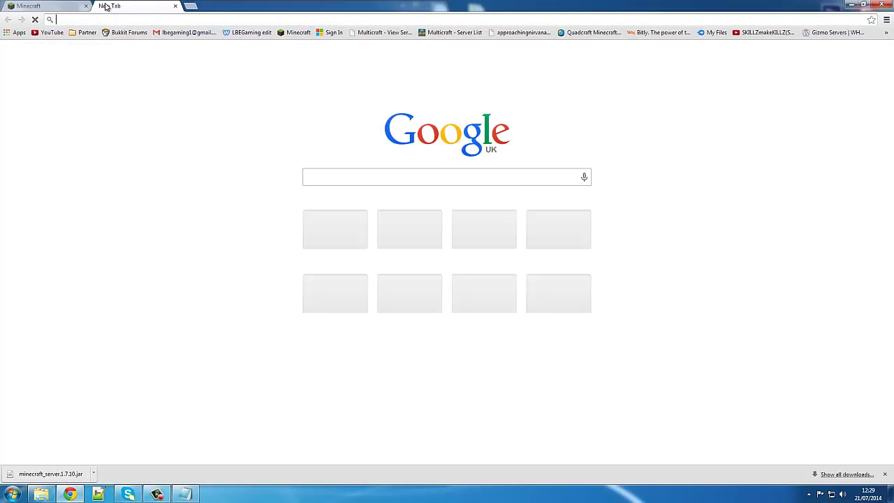
{"action": "type", "text": "https://account.mojang.com/documents/minecraft_eula"}
{"action": "key", "text": "Return"}
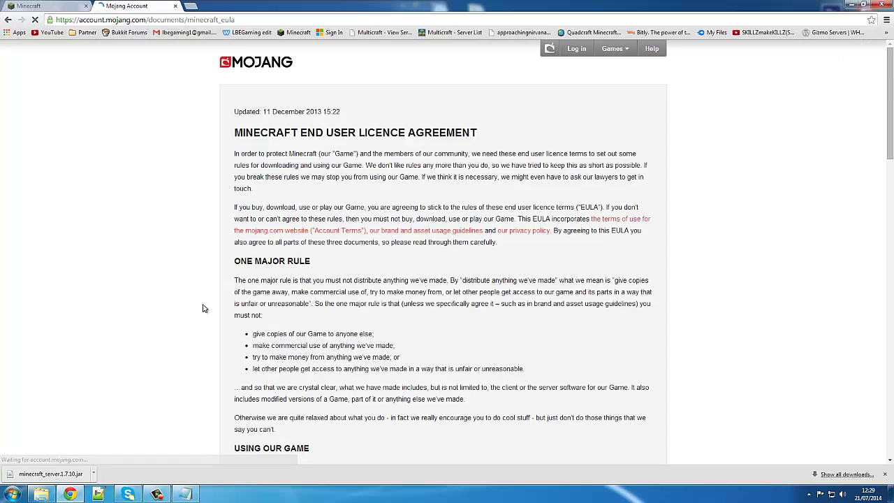
{"action": "left_click", "coordinate": [186, 494]}
{"action": "left_click_drag", "start_coordinate": [487, 414], "coordinate": [382, 415]}
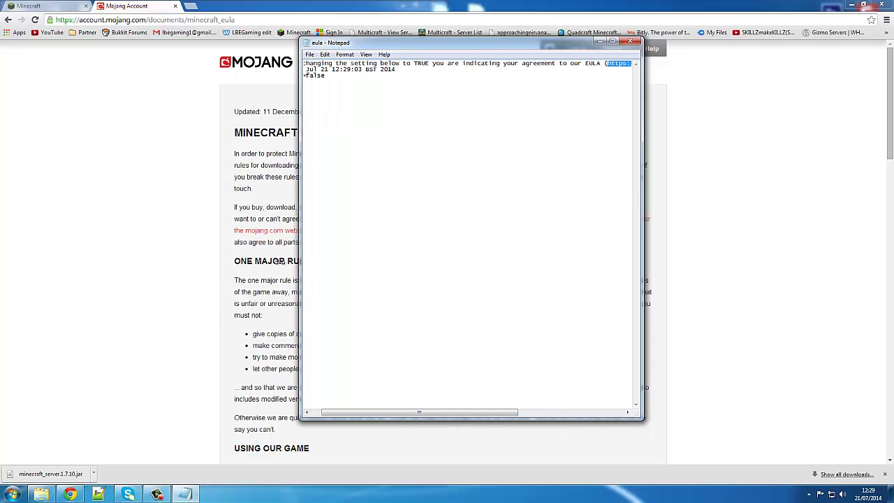
{"action": "left_click_drag", "start_coordinate": [299, 266], "coordinate": [78, 266]}
{"action": "double_click", "coordinate": [385, 44]}
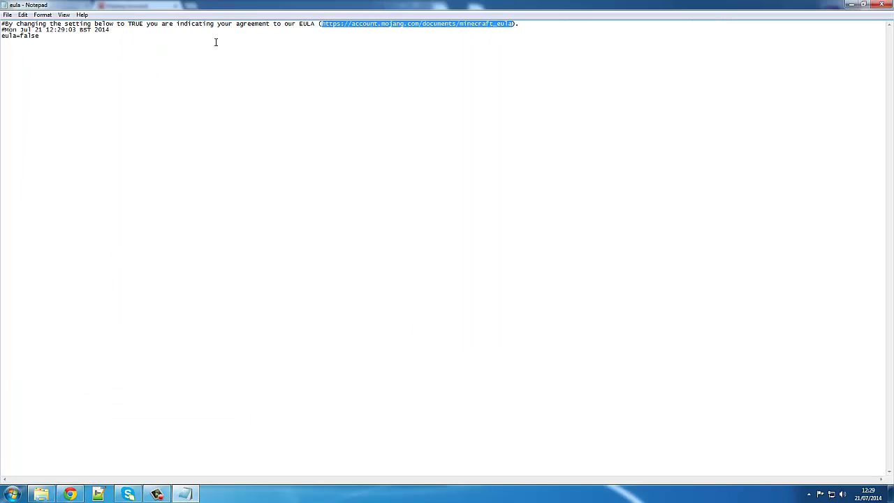
{"action": "left_click", "coordinate": [538, 23]}
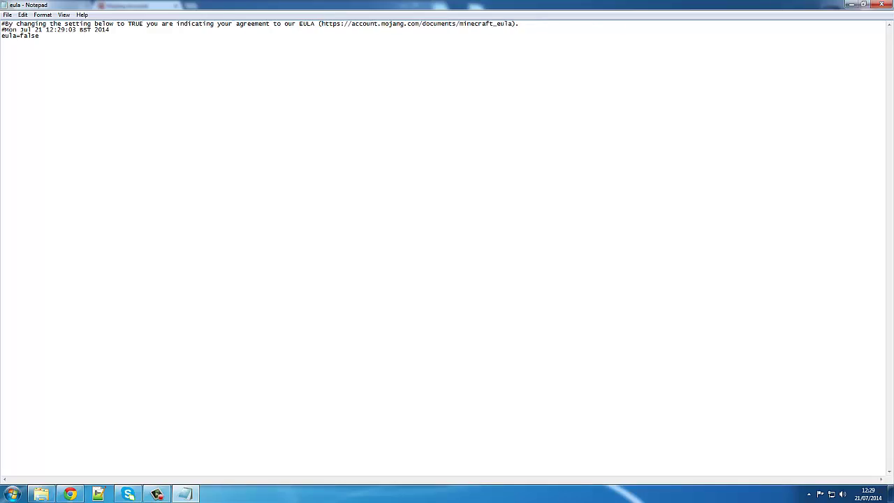
{"action": "left_click", "coordinate": [889, 5]}
Scroll through the Mojang EULA, close its tab and minimize Chrome.
{"action": "scroll", "coordinate": [373, 146], "scroll_direction": "down", "scroll_amount": 3}
{"action": "scroll", "coordinate": [373, 146], "scroll_direction": "down", "scroll_amount": 8}
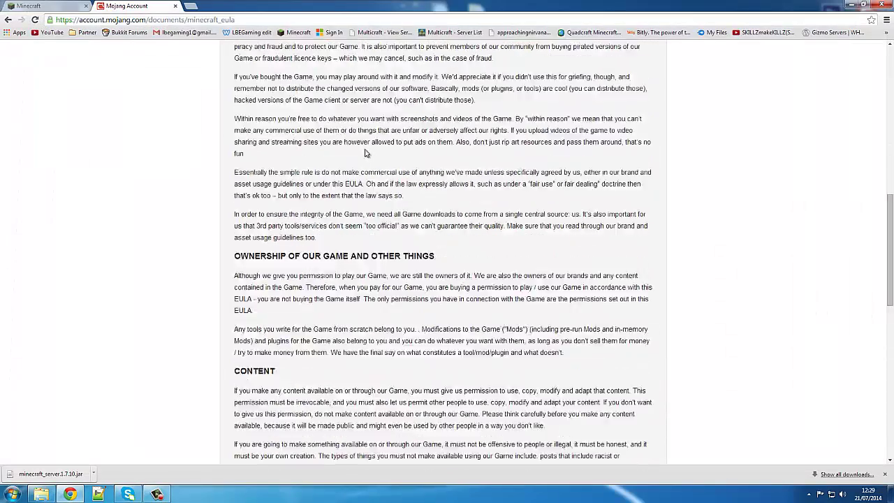
{"action": "scroll", "coordinate": [369, 160], "scroll_direction": "down", "scroll_amount": 5}
{"action": "scroll", "coordinate": [364, 160], "scroll_direction": "up", "scroll_amount": 10}
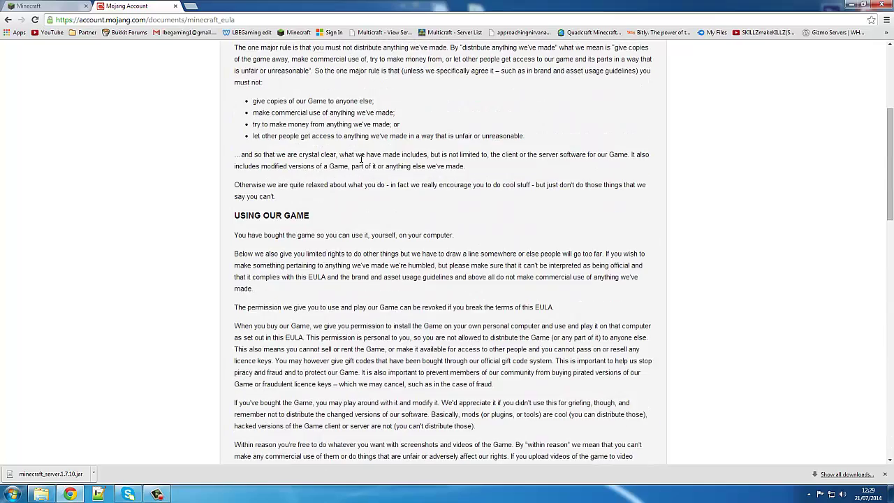
{"action": "scroll", "coordinate": [360, 163], "scroll_direction": "up", "scroll_amount": 4}
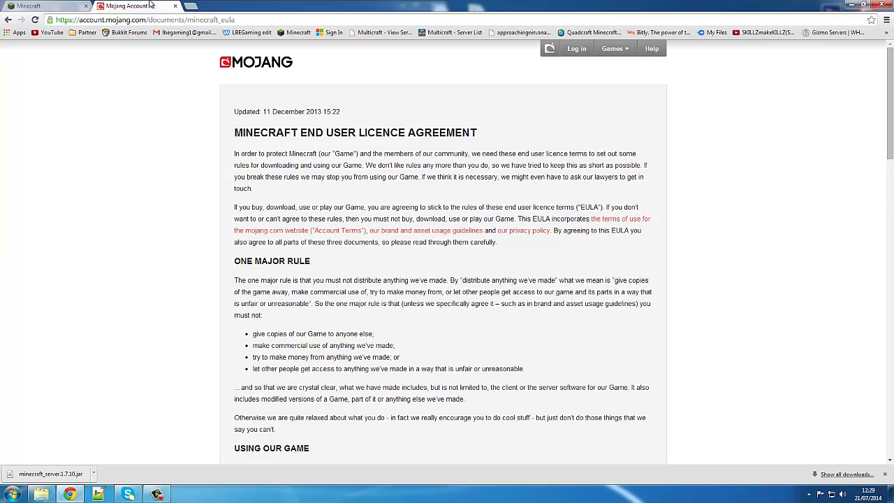
{"action": "left_click", "coordinate": [175, 6]}
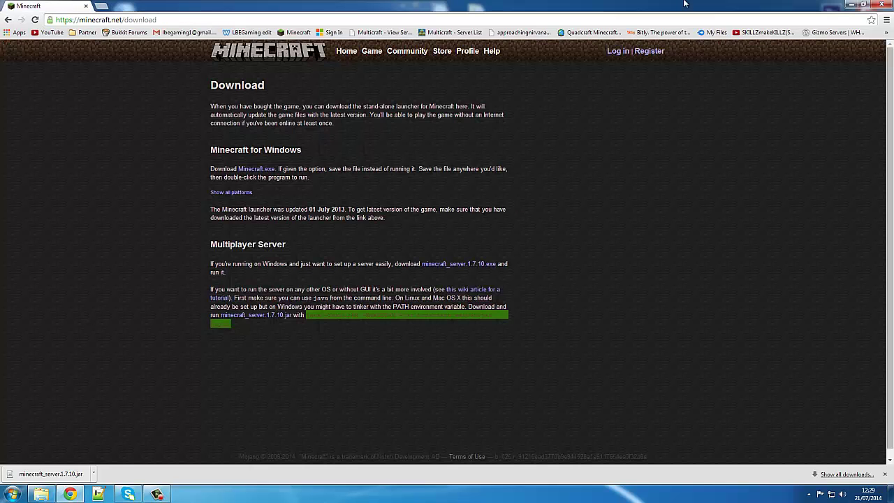
{"action": "left_click", "coordinate": [851, 5]}
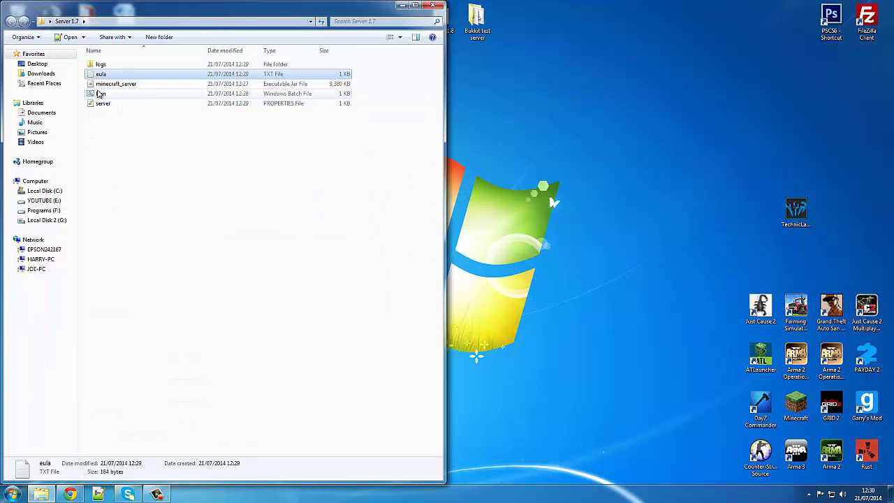
Change eula=false to eula=true in Notepad++ and close the file.
{"action": "right_click", "coordinate": [104, 74]}
{"action": "left_click", "coordinate": [124, 99]}
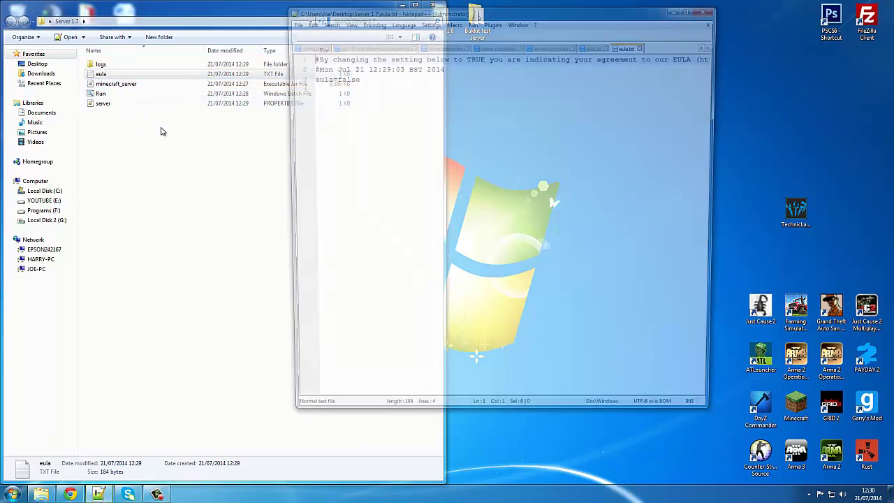
{"action": "left_click_drag", "start_coordinate": [357, 77], "coordinate": [335, 72]}
{"action": "type", "text": "t"}
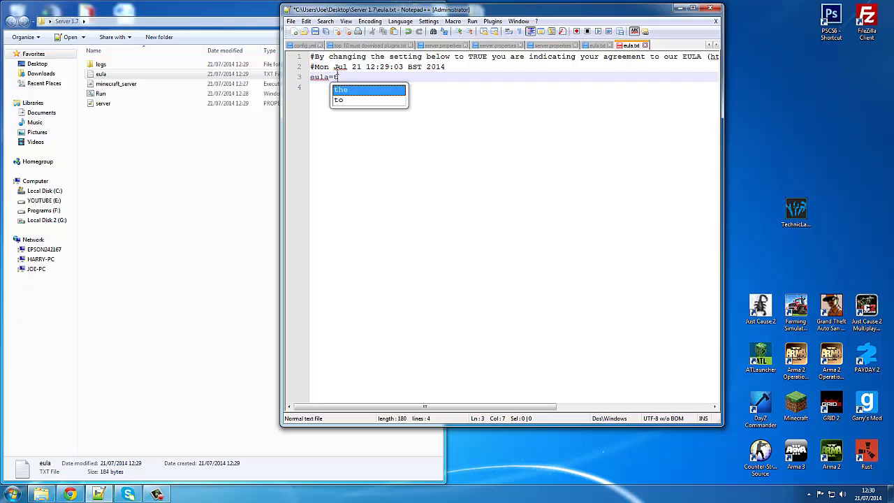
{"action": "type", "text": "rue"}
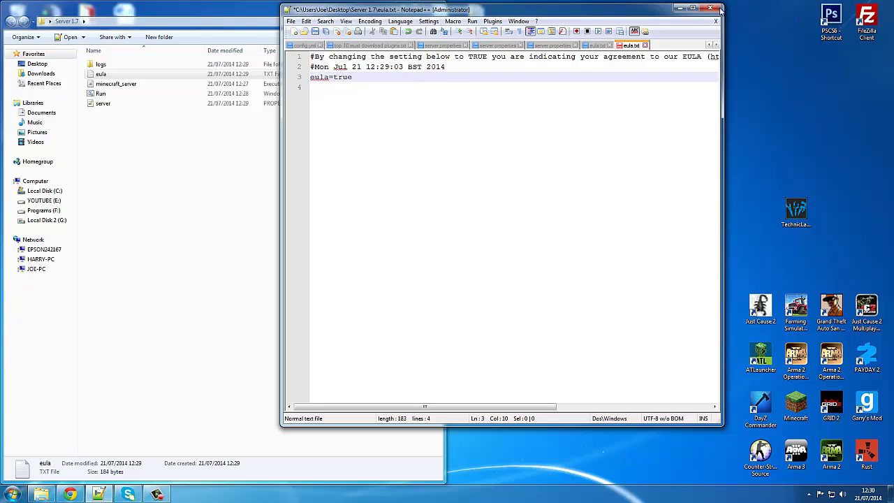
{"action": "left_click", "coordinate": [718, 7]}
Reopen the eula file in Notepad and save it when closing.
{"action": "right_click", "coordinate": [99, 77]}
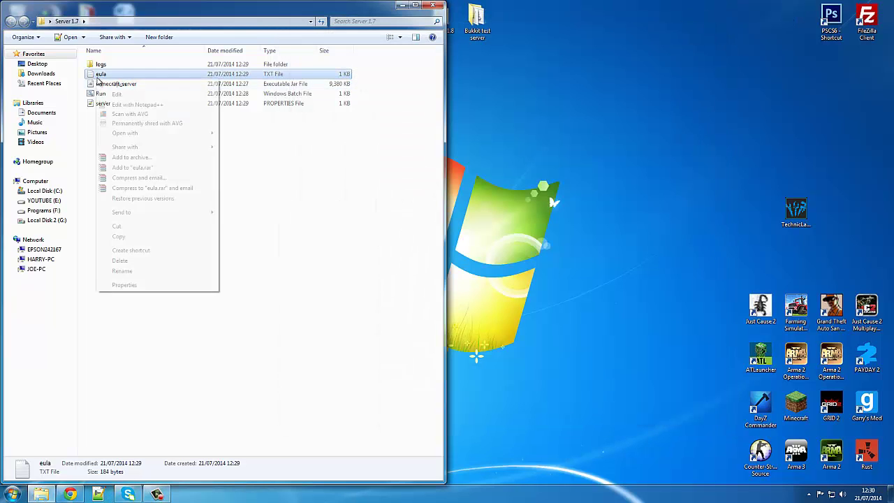
{"action": "left_click", "coordinate": [121, 94]}
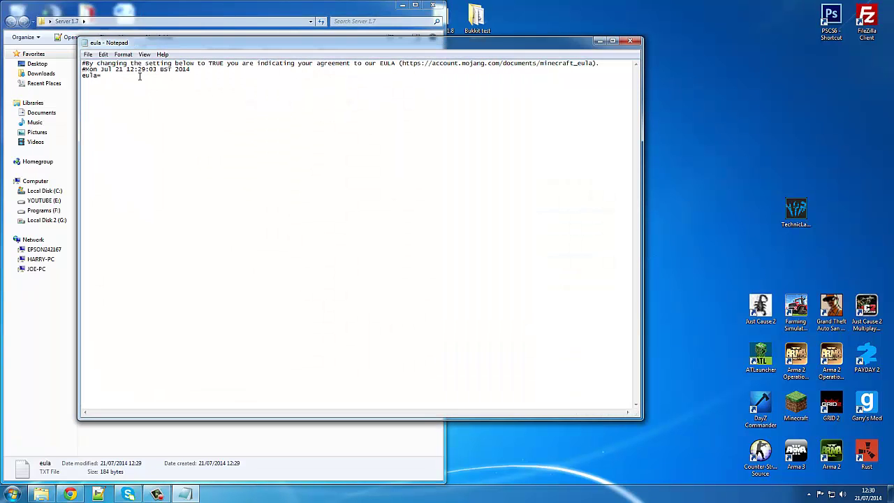
{"action": "left_click", "coordinate": [630, 40]}
{"action": "left_click", "coordinate": [425, 253]}
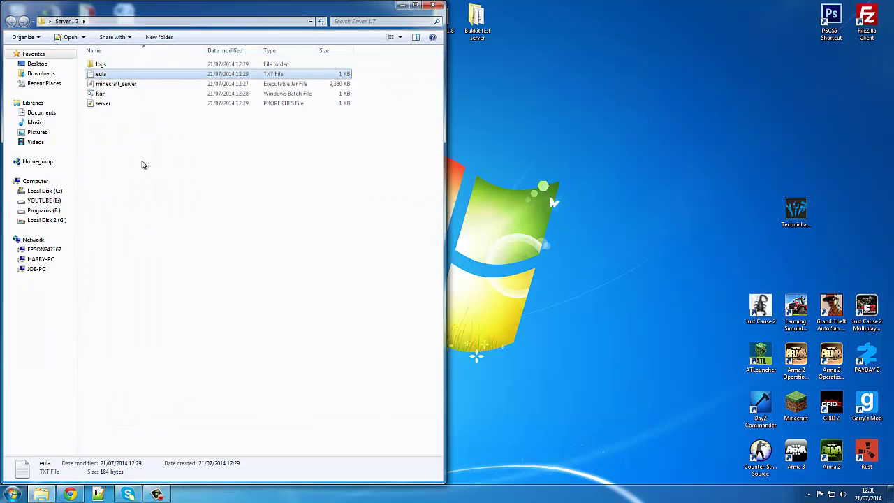
Launch the server with Run.bat and arrange its GUI and console windows side by side.
{"action": "double_click", "coordinate": [101, 94]}
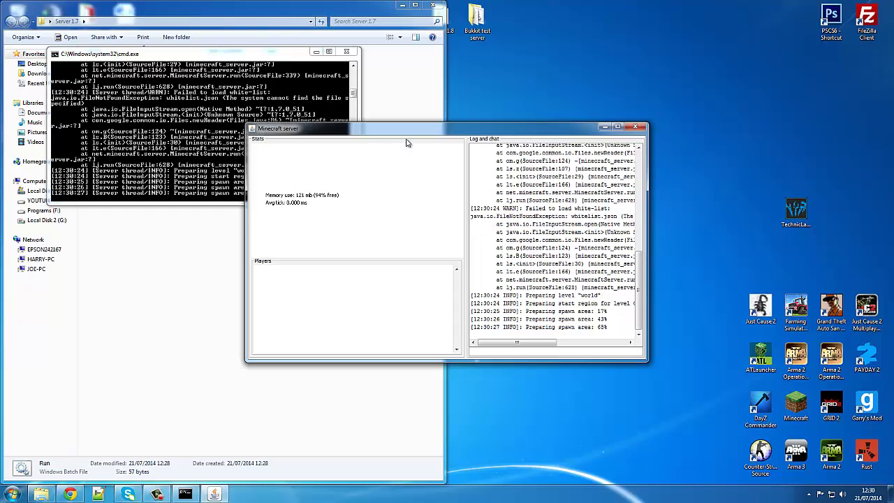
{"action": "left_click_drag", "start_coordinate": [406, 130], "coordinate": [581, 70]}
{"action": "left_click_drag", "start_coordinate": [265, 55], "coordinate": [314, 93]}
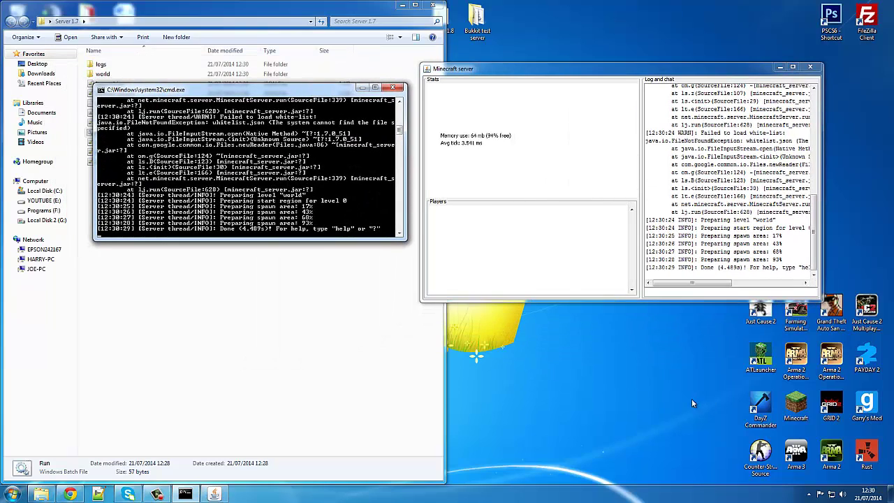
{"action": "left_click_drag", "start_coordinate": [719, 262], "coordinate": [725, 262]}
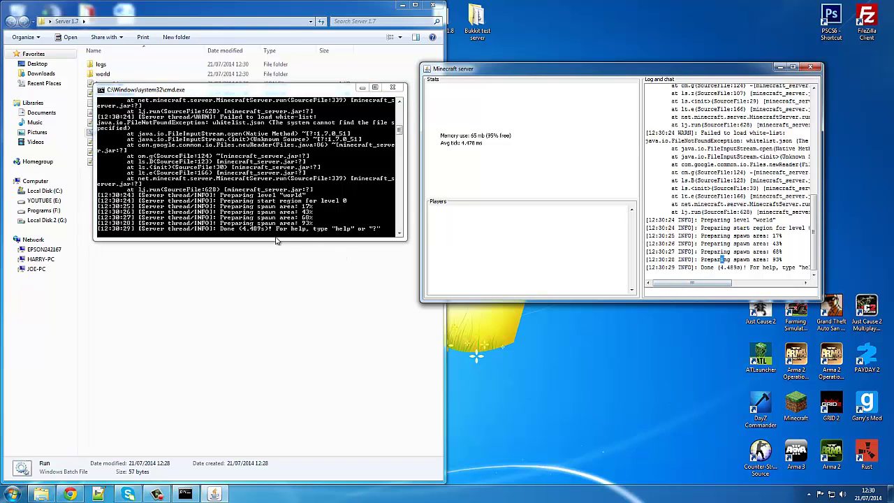
{"action": "left_click", "coordinate": [245, 235]}
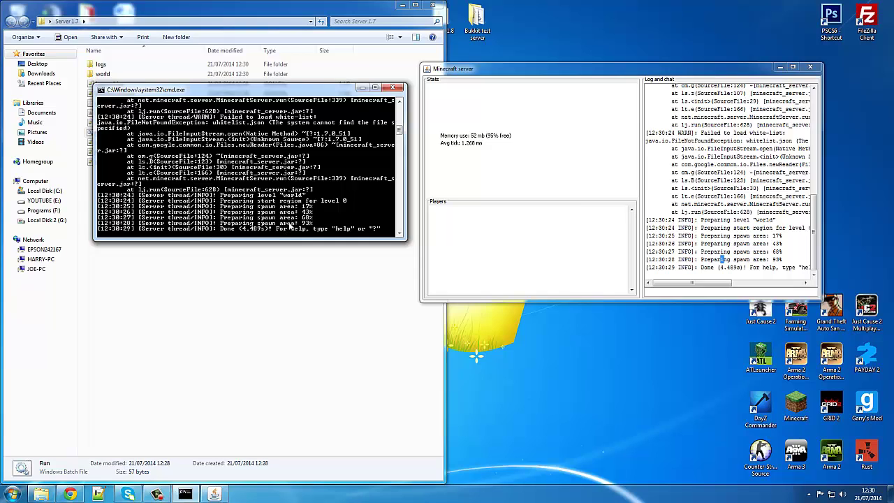
{"action": "left_click", "coordinate": [696, 233]}
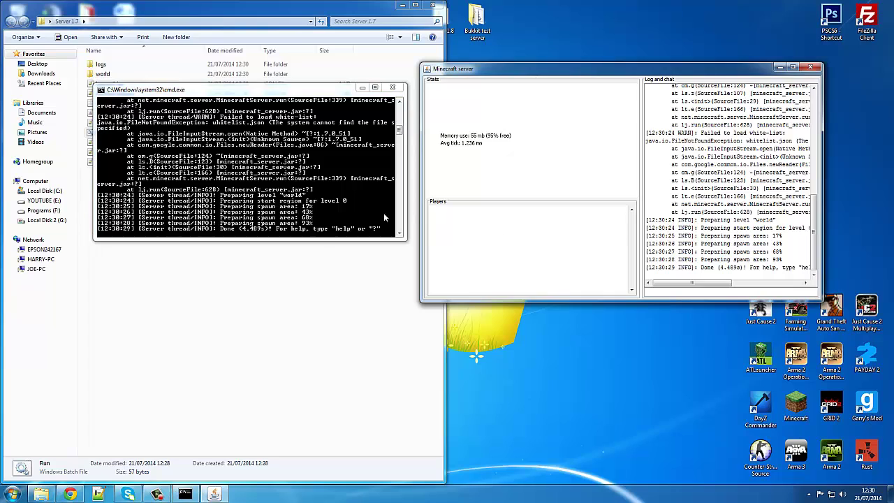
{"action": "left_click", "coordinate": [226, 225]}
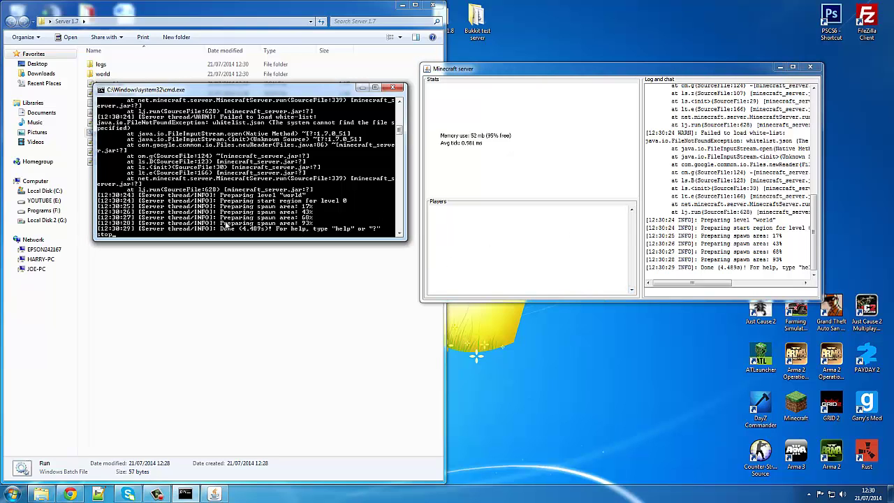
Enter stop in the server command box to shut the server down.
{"action": "left_click", "coordinate": [665, 294]}
{"action": "type", "text": "stop"}
{"action": "key", "text": "Return"}
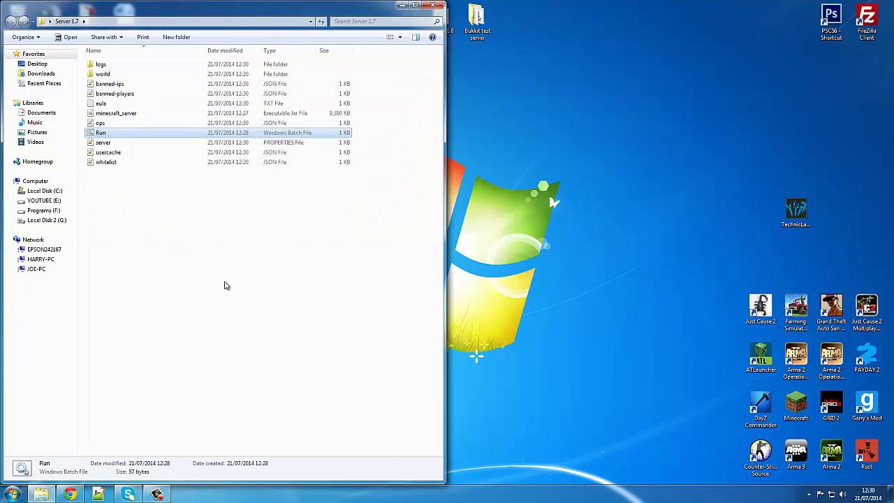
{"action": "left_click", "coordinate": [221, 280]}
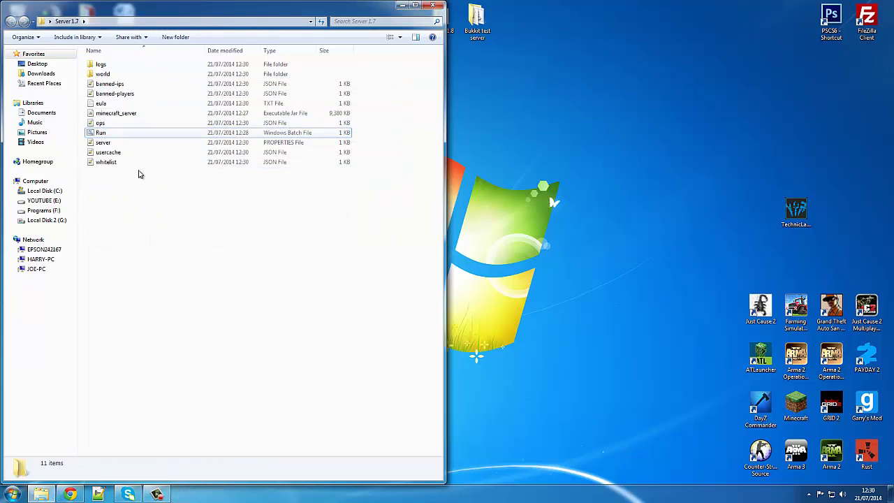
Open the server properties file with Edit with Notepad++, accepting the eula reload prompt.
{"action": "right_click", "coordinate": [102, 126]}
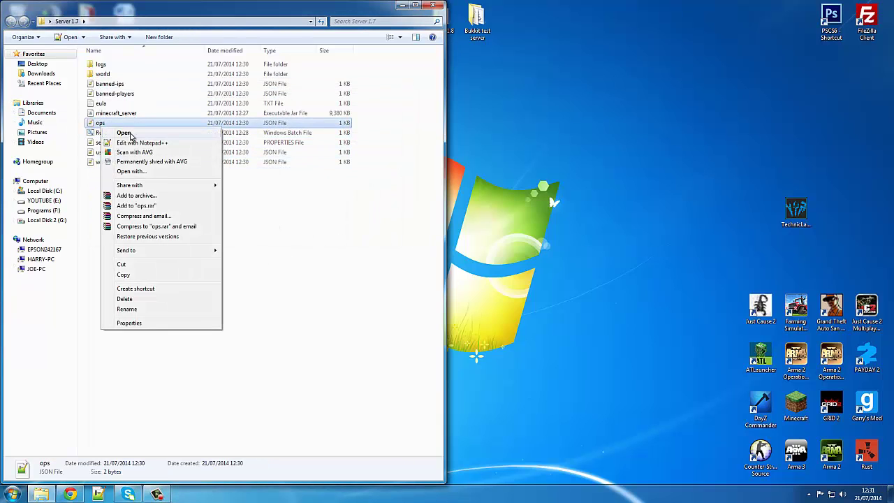
{"action": "left_click", "coordinate": [82, 226]}
{"action": "right_click", "coordinate": [115, 145]}
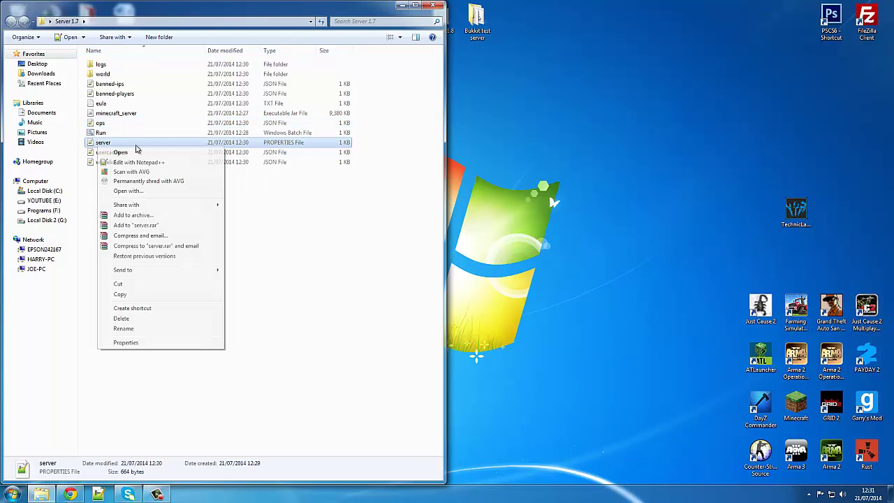
{"action": "left_click", "coordinate": [143, 162]}
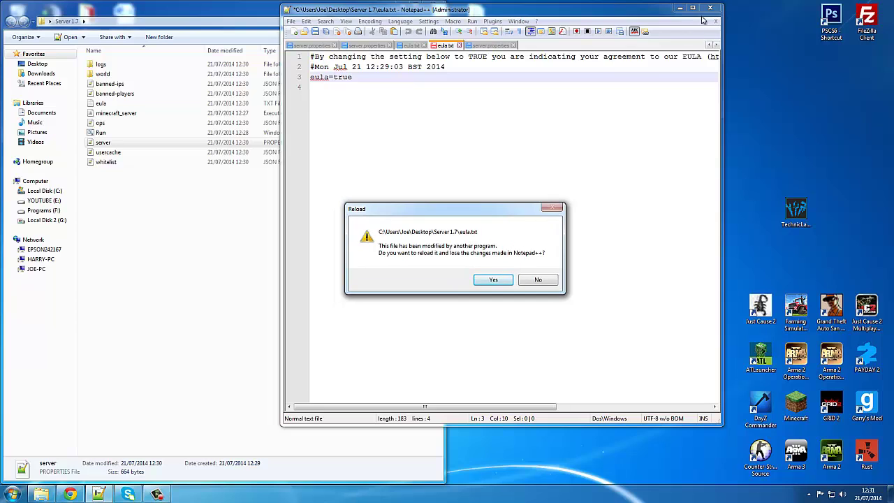
{"action": "left_click", "coordinate": [485, 280]}
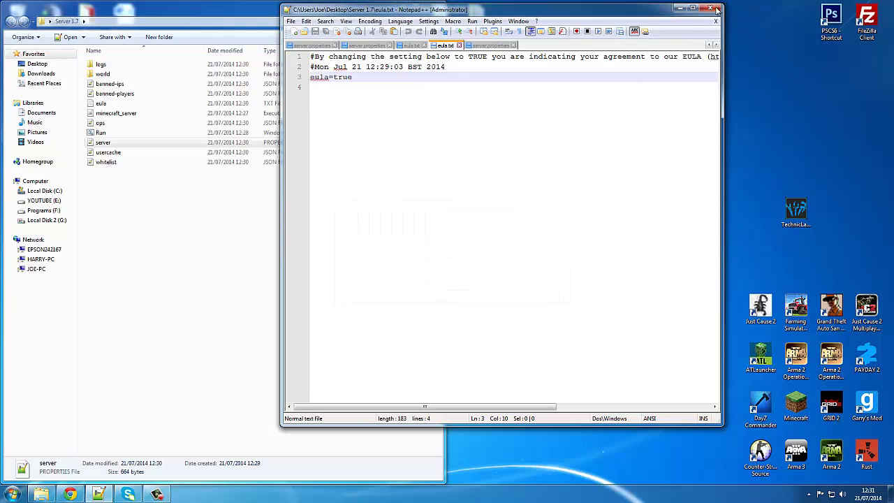
{"action": "left_click", "coordinate": [716, 8]}
{"action": "right_click", "coordinate": [95, 142]}
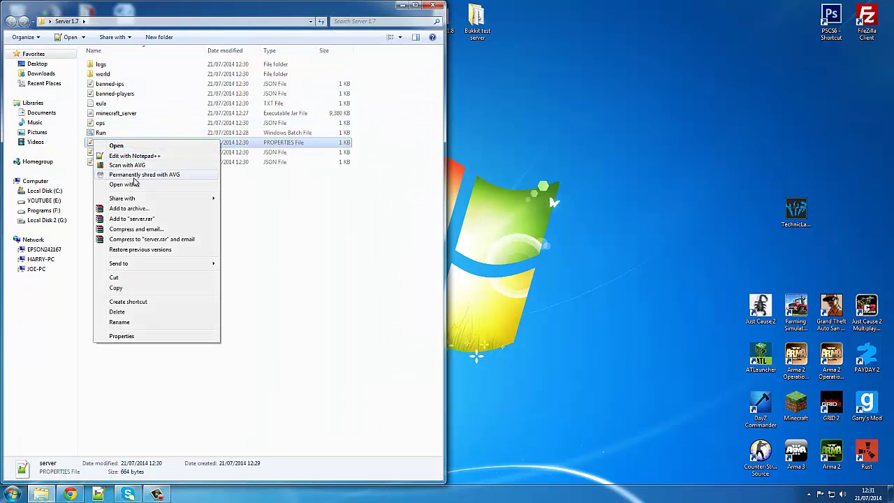
{"action": "left_click", "coordinate": [115, 155]}
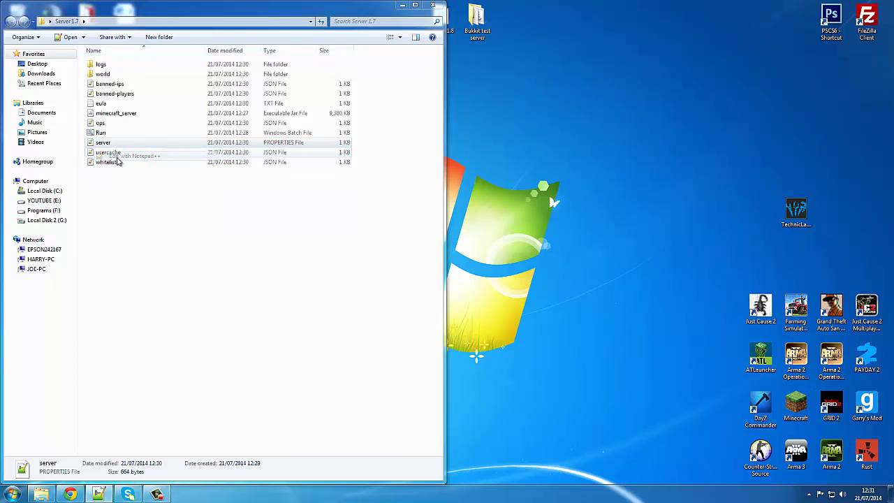
{"action": "left_click", "coordinate": [413, 82]}
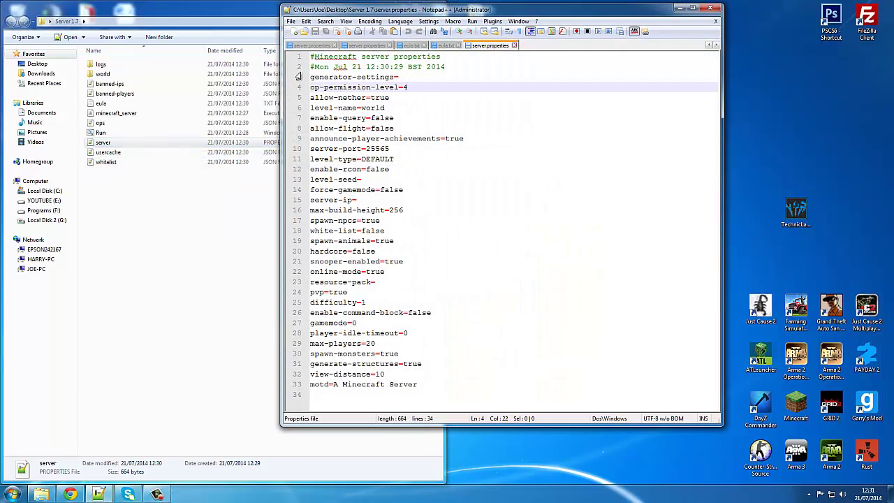
{"action": "left_click", "coordinate": [358, 296]}
{"action": "left_click", "coordinate": [387, 408]}
{"action": "left_click_drag", "start_coordinate": [435, 389], "coordinate": [334, 385]}
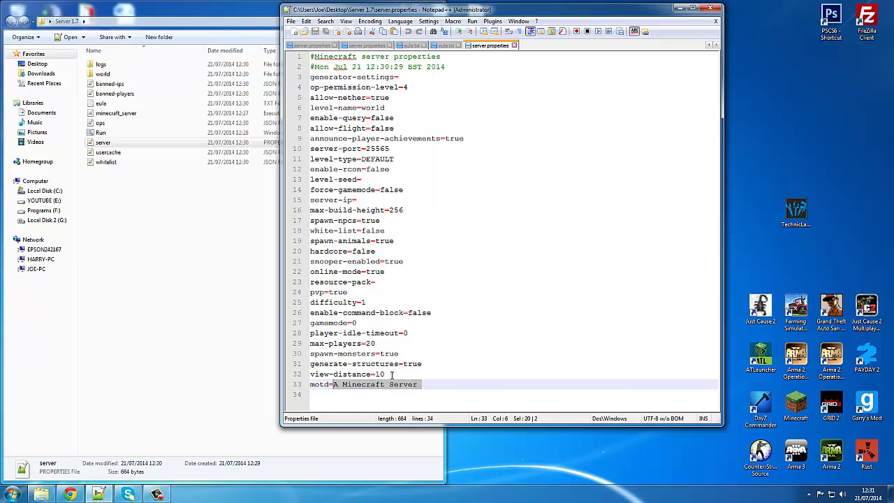
{"action": "left_click", "coordinate": [664, 115]}
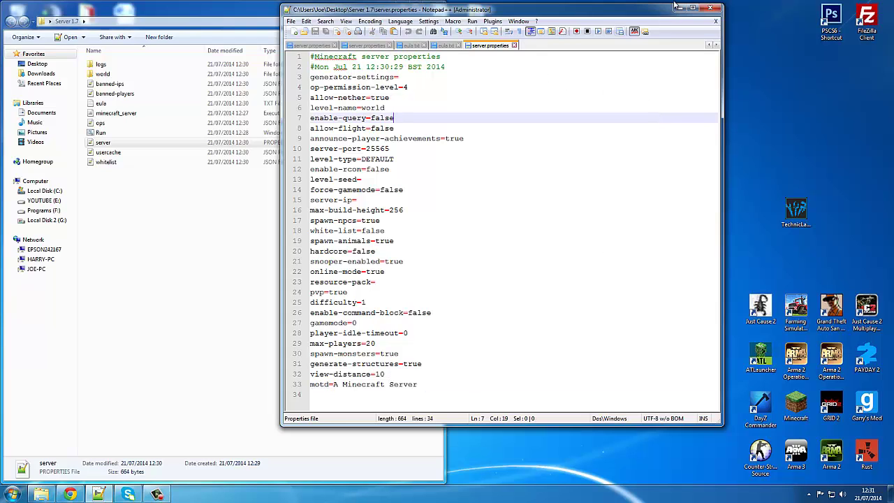
{"action": "left_click", "coordinate": [711, 8]}
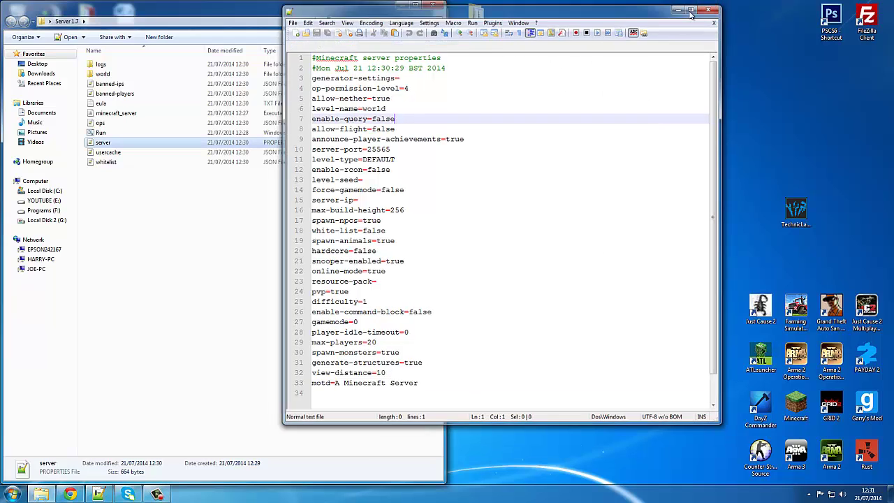
{"action": "double_click", "coordinate": [103, 132]}
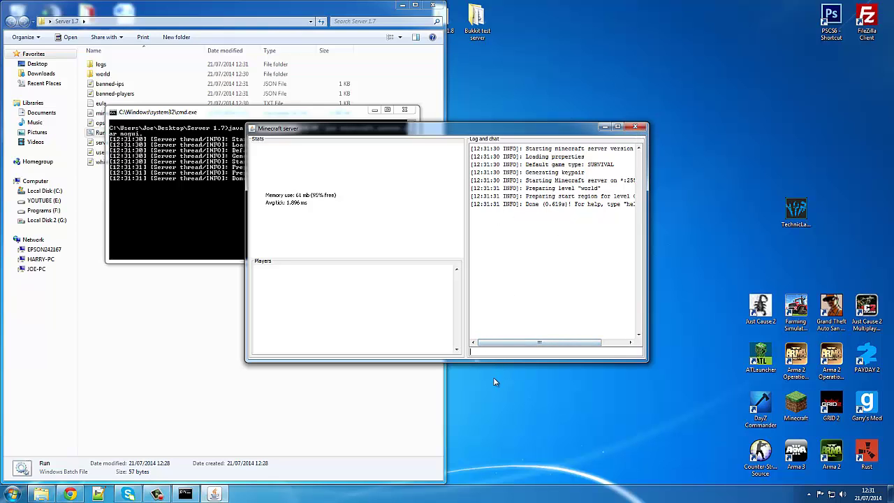
Stop the server, open the Run batch file's 1024M line in Notepad, and return to Chrome.
{"action": "type", "text": "top"}
{"action": "key", "text": "Return"}
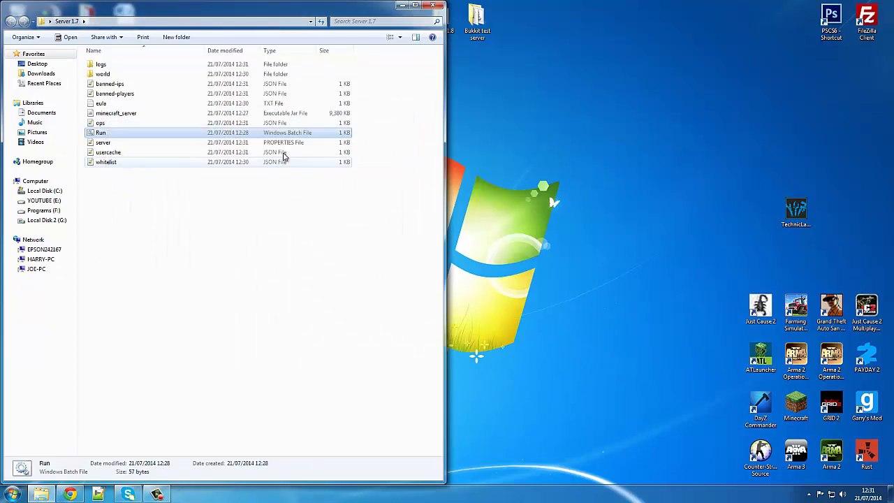
{"action": "right_click", "coordinate": [99, 133]}
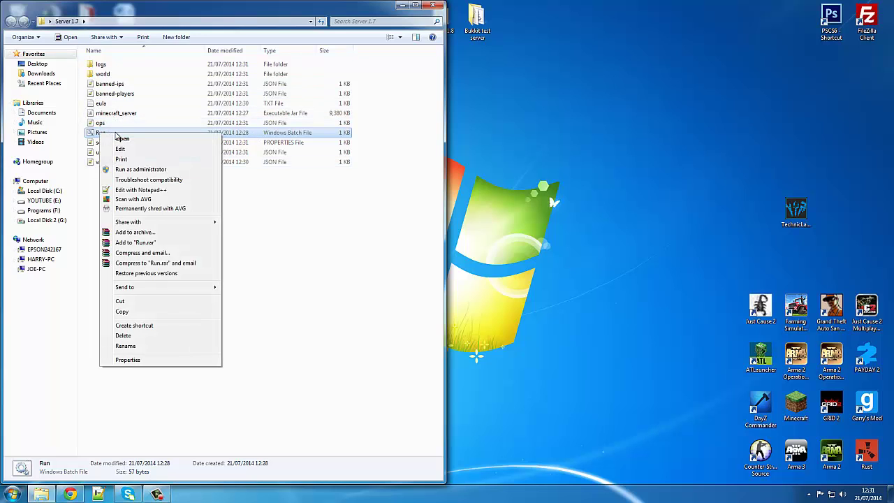
{"action": "left_click", "coordinate": [145, 153]}
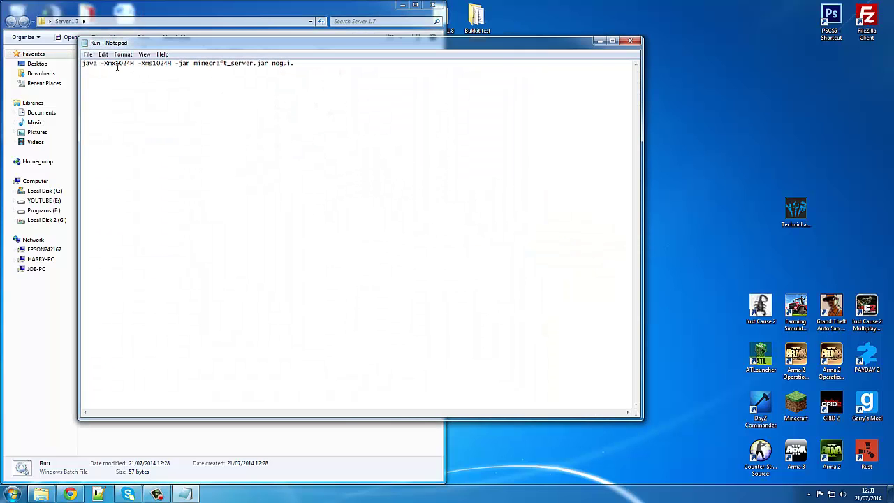
{"action": "left_click", "coordinate": [69, 494]}
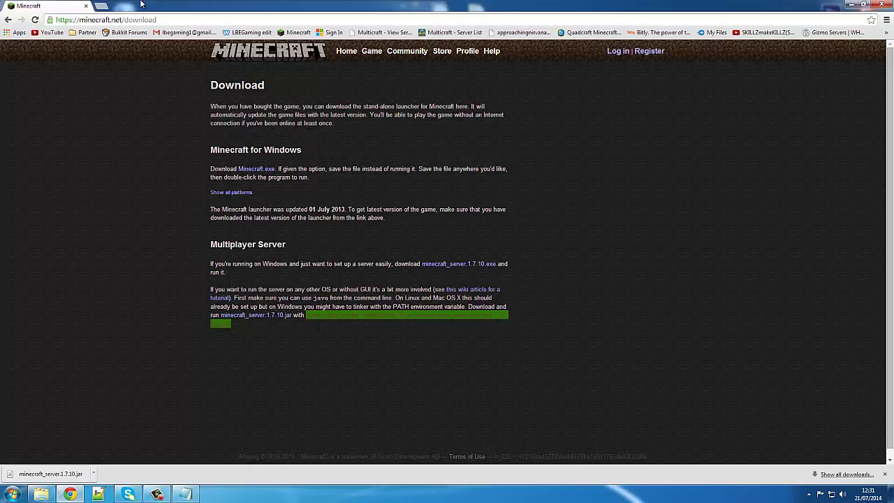
{"action": "left_click", "coordinate": [104, 7]}
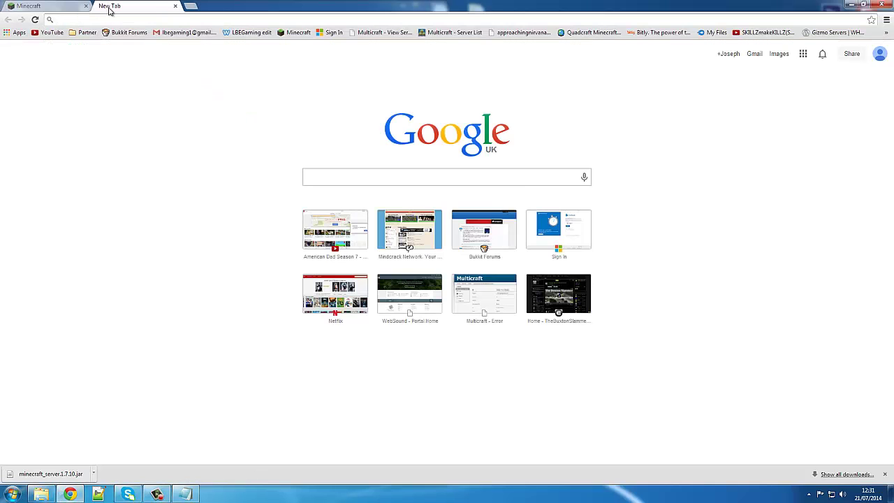
Convert 3 GB to megabytes on convertunits.com, getting 3072 MB.
{"action": "type", "text": "GB "}
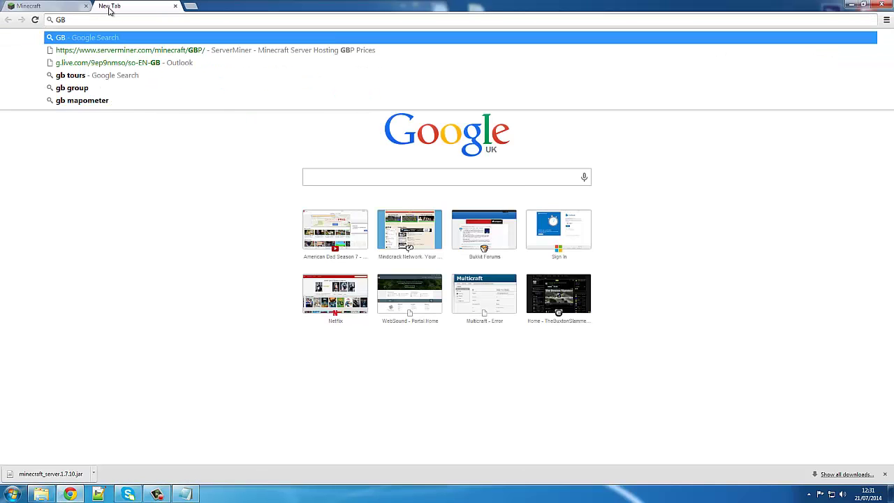
{"action": "type", "text": "to MB"}
{"action": "key", "text": "Return"}
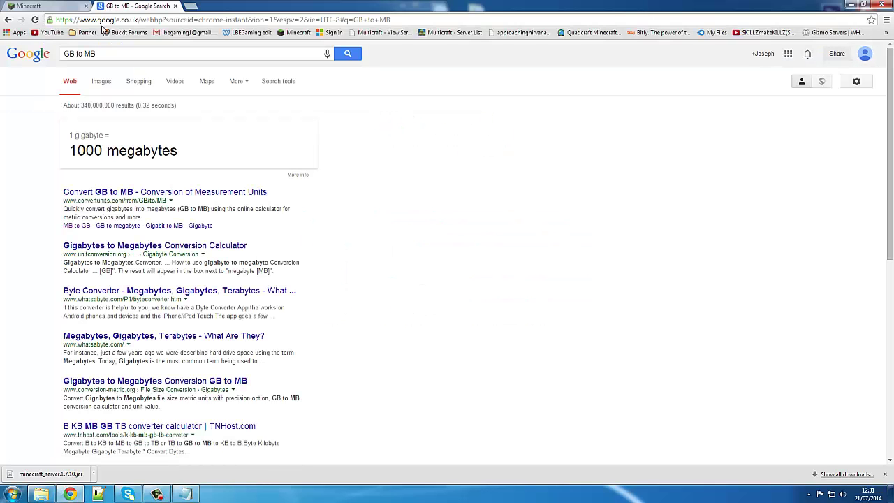
{"action": "left_click", "coordinate": [128, 198]}
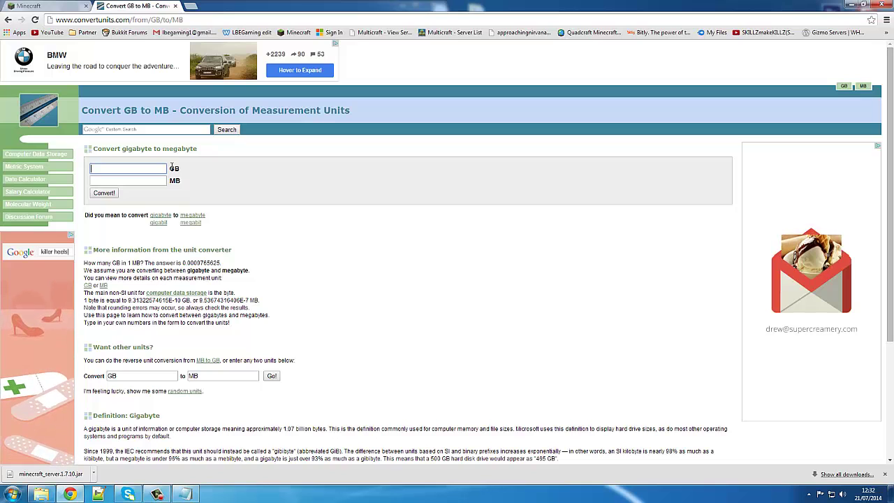
{"action": "type", "text": "3"}
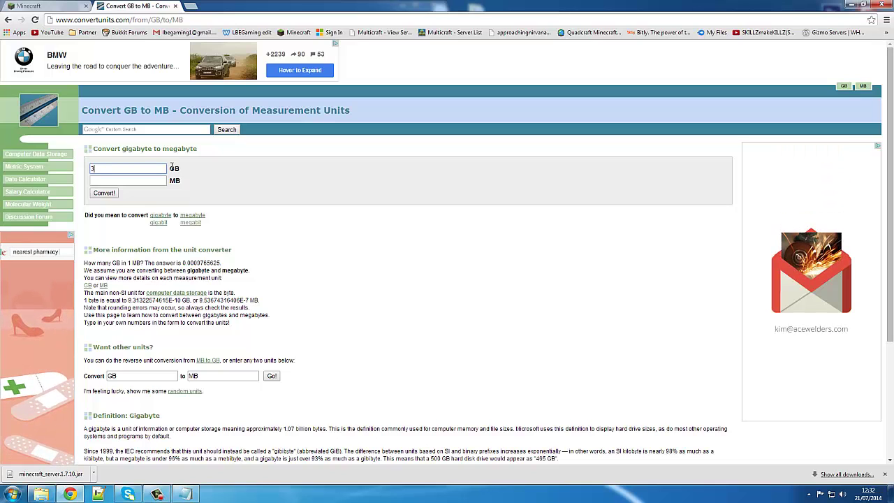
{"action": "left_click", "coordinate": [105, 194]}
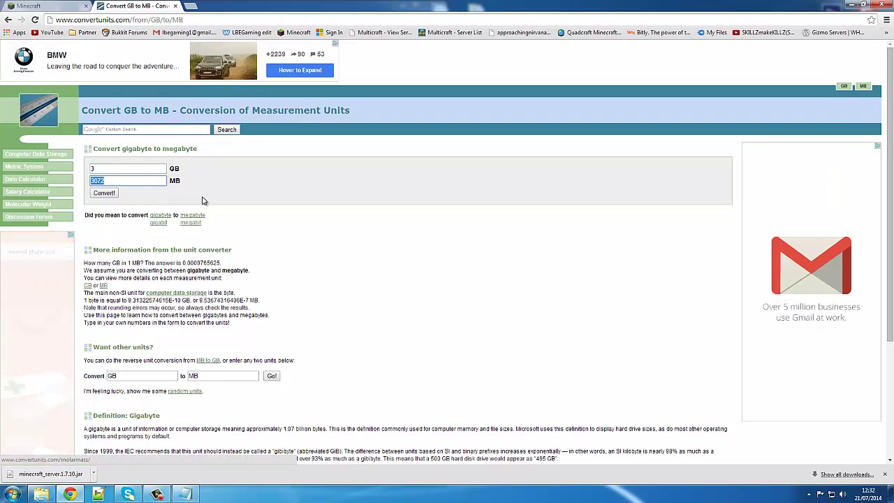
{"action": "left_click", "coordinate": [127, 178]}
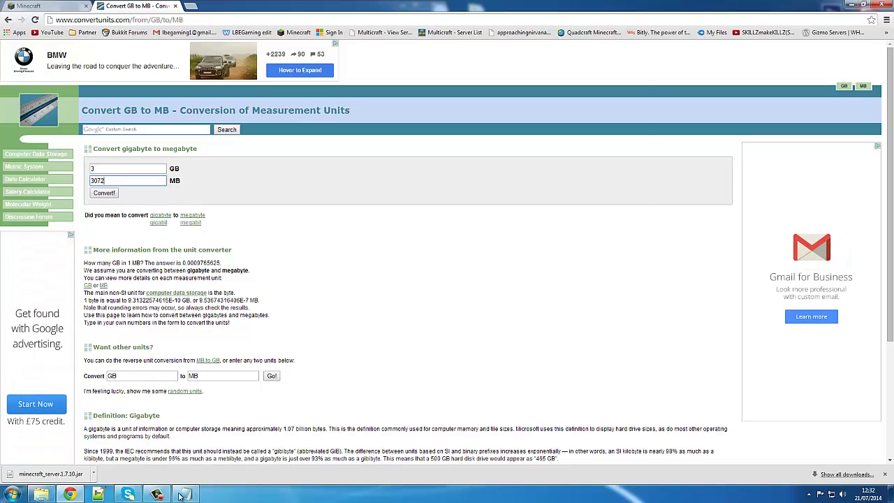
{"action": "left_click", "coordinate": [185, 494]}
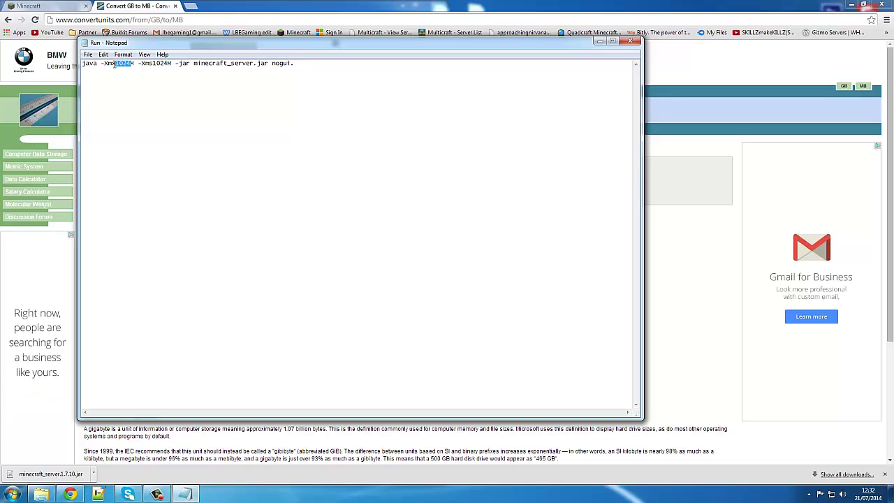
Change the Run batch file's -Xmx value from 1024M to 3072M and save it.
{"action": "type", "text": "3072"}
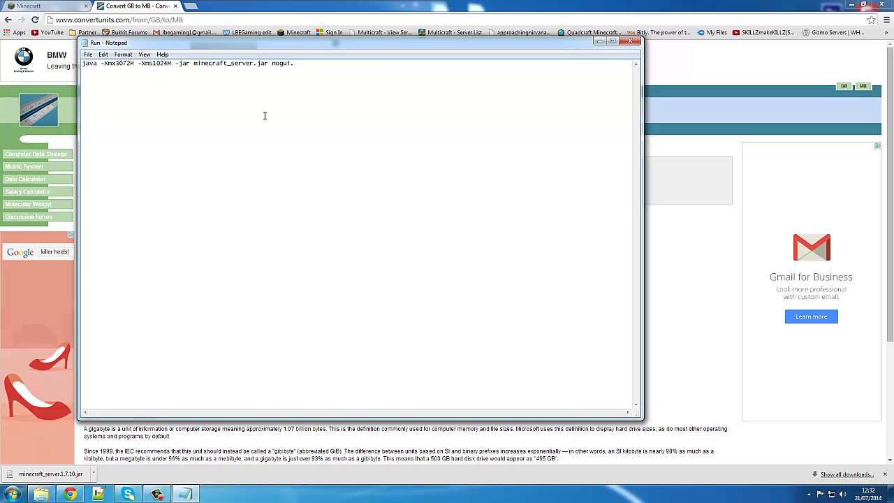
{"action": "left_click", "coordinate": [88, 54]}
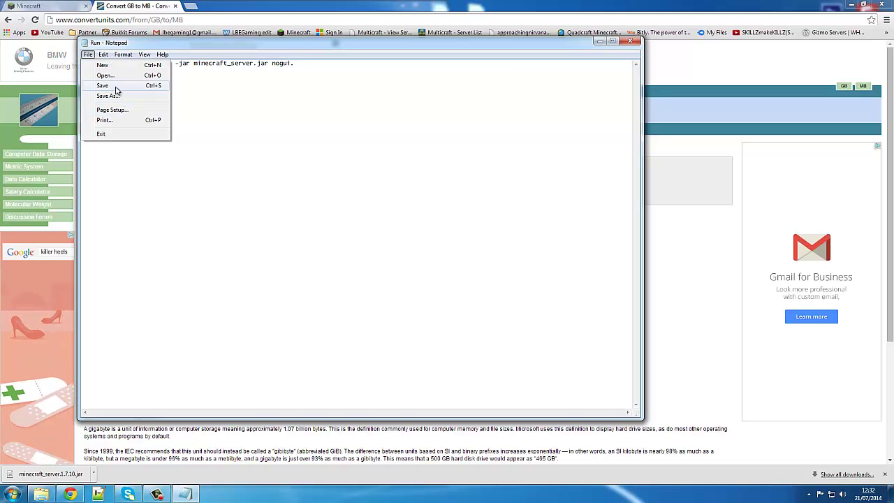
{"action": "left_click", "coordinate": [116, 87]}
{"action": "left_click", "coordinate": [630, 40]}
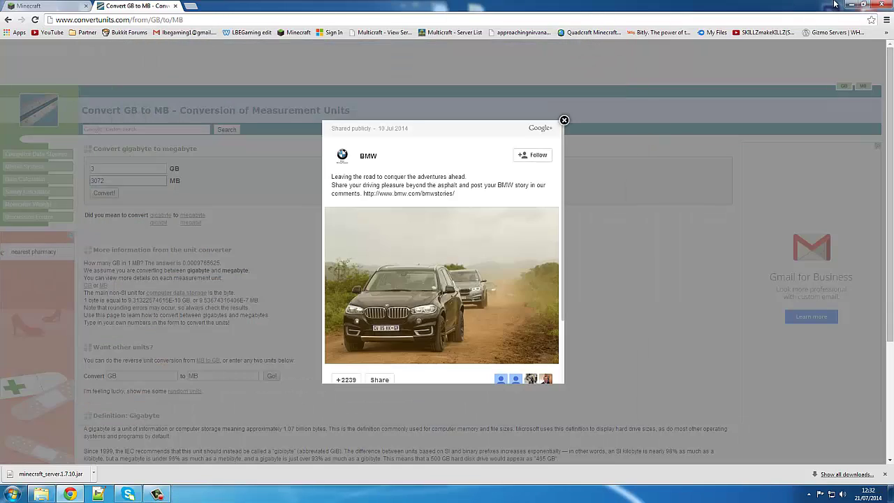
Minimize Chrome and launch the server from the Run batch file.
{"action": "left_click", "coordinate": [850, 4]}
{"action": "left_click", "coordinate": [101, 134]}
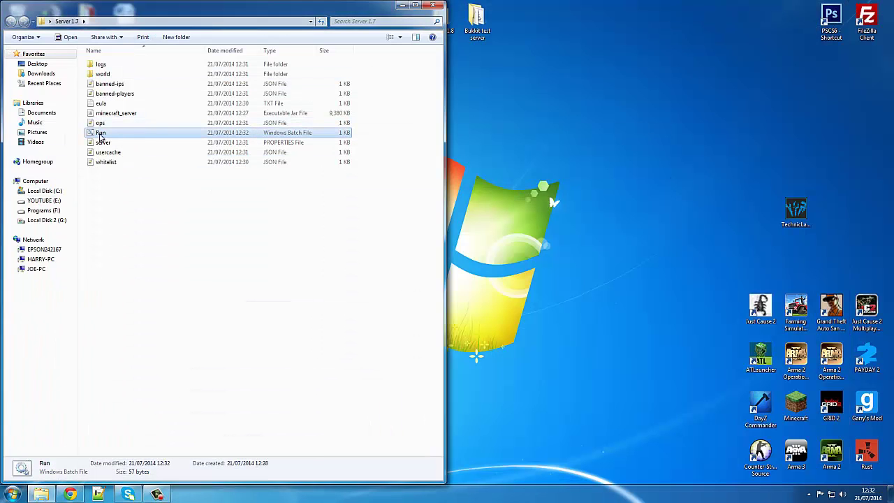
{"action": "double_click", "coordinate": [100, 134]}
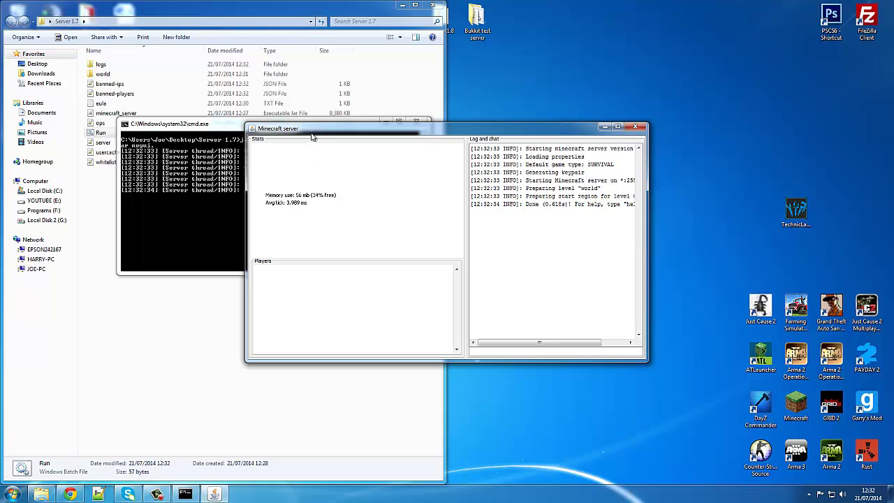
Reveal the server console reporting Done, then start the Minecraft launcher from the desktop.
{"action": "left_click_drag", "start_coordinate": [312, 136], "coordinate": [314, 177]}
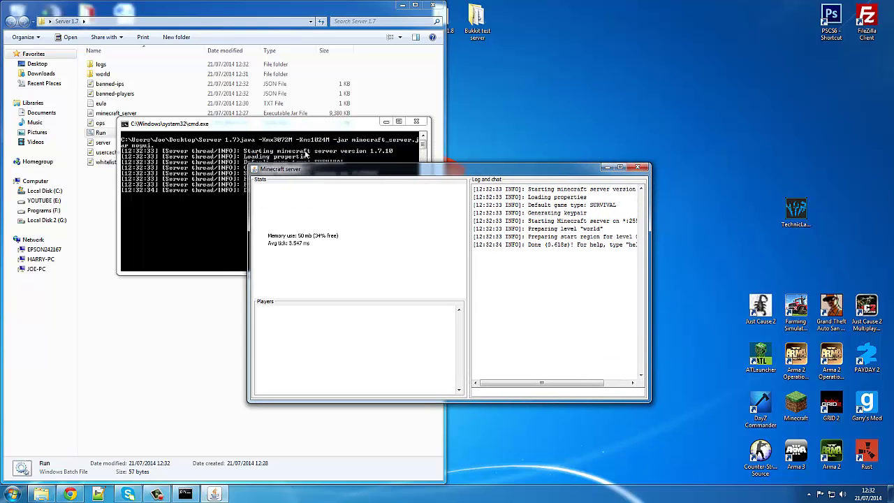
{"action": "left_click", "coordinate": [286, 149]}
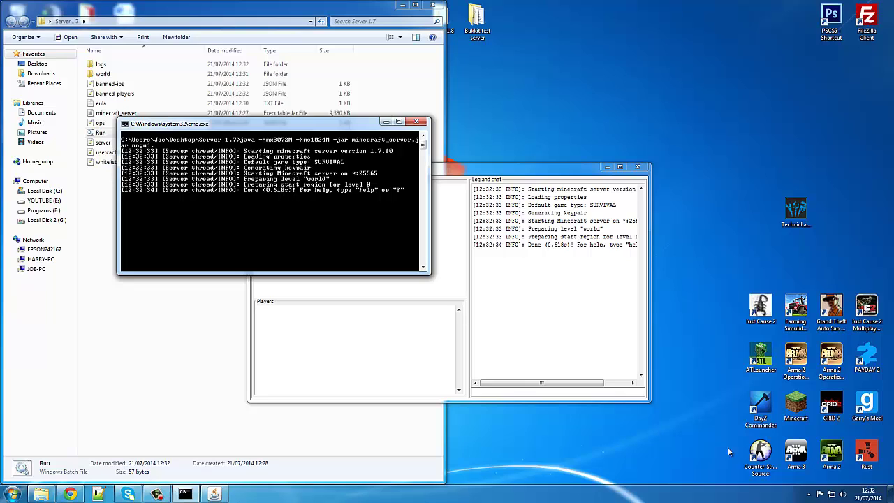
{"action": "double_click", "coordinate": [796, 402]}
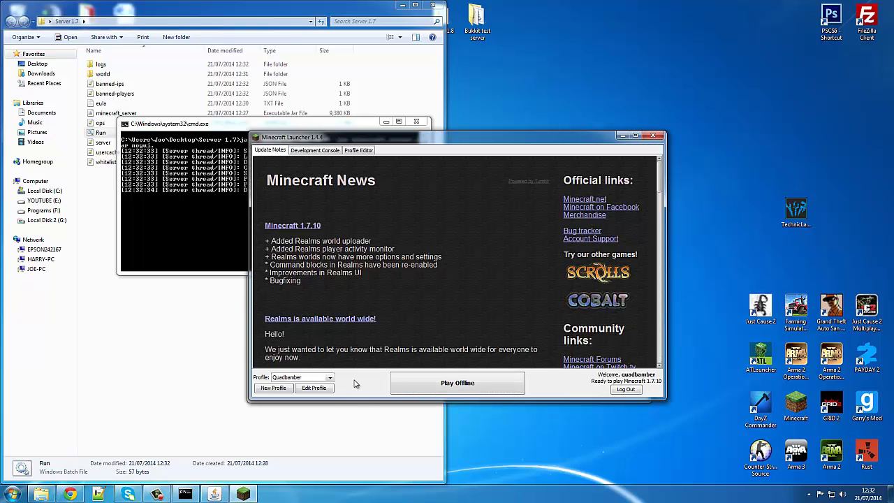
Play Minecraft 1.7.10, check the Local Host Server entry, and Direct Connect to localhost.
{"action": "left_click", "coordinate": [428, 386]}
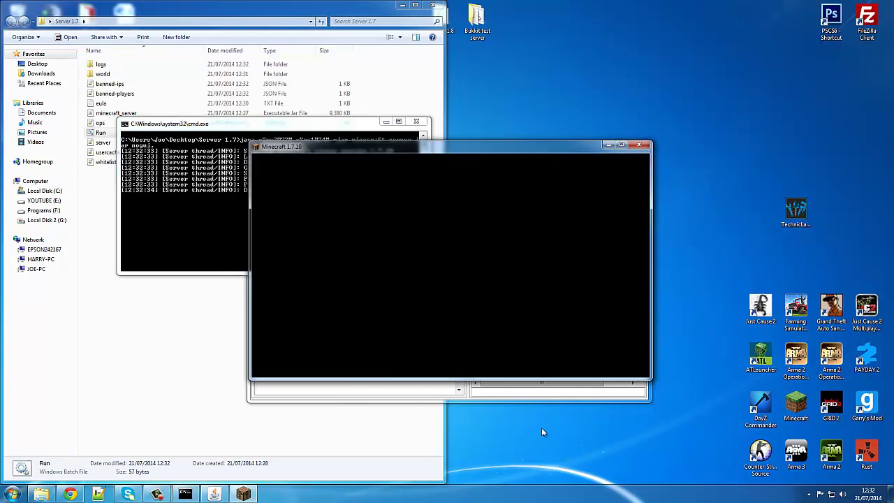
{"action": "left_click", "coordinate": [454, 285]}
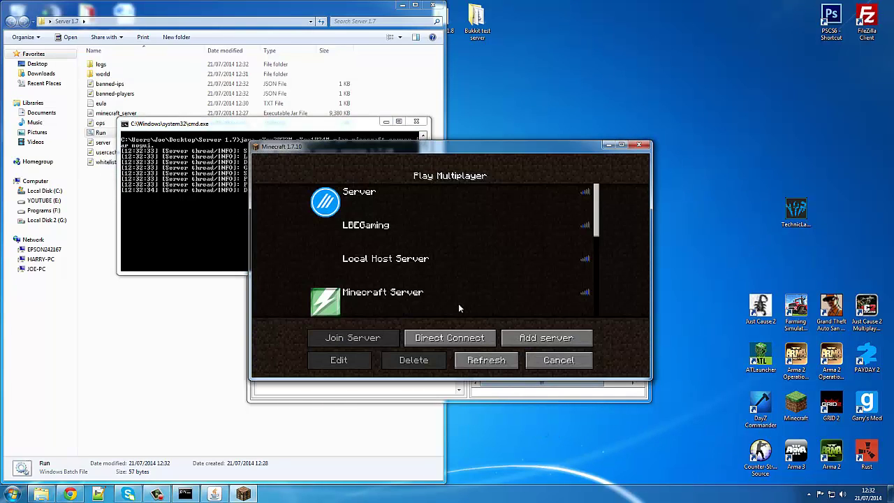
{"action": "scroll", "coordinate": [598, 230], "scroll_direction": "down", "scroll_amount": 2}
{"action": "left_click", "coordinate": [430, 235]}
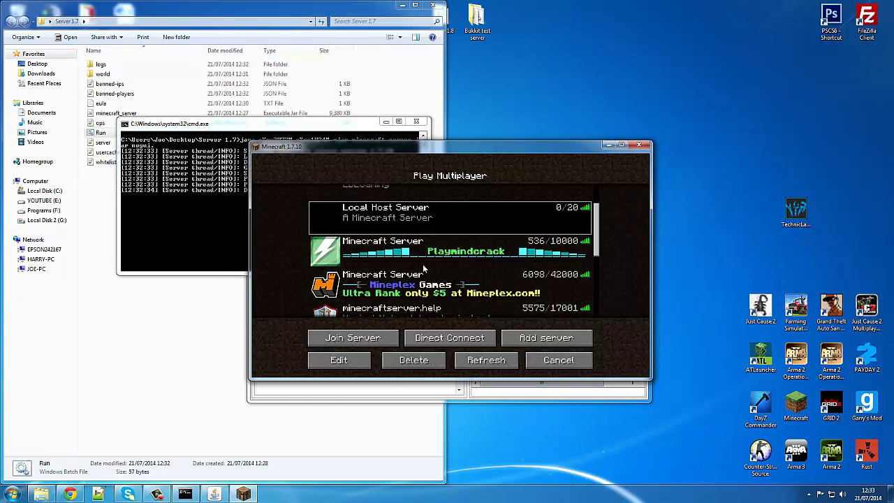
{"action": "left_click", "coordinate": [339, 360]}
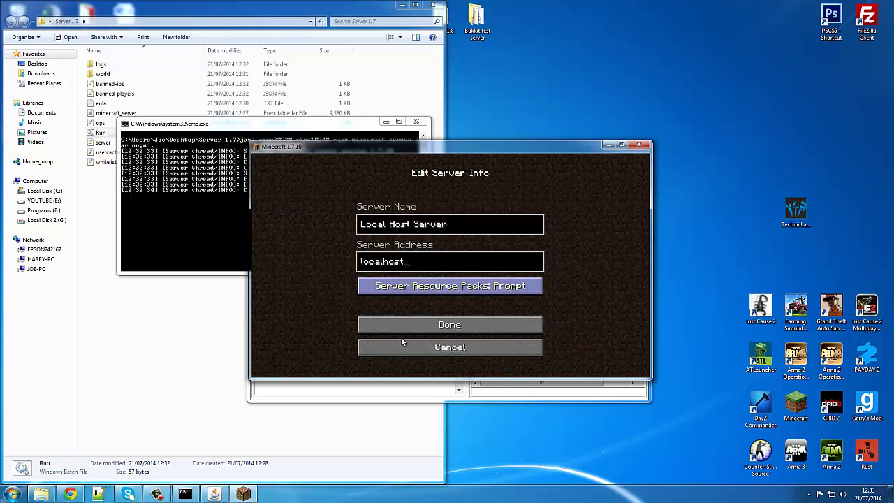
{"action": "left_click", "coordinate": [442, 347]}
{"action": "left_click", "coordinate": [443, 345]}
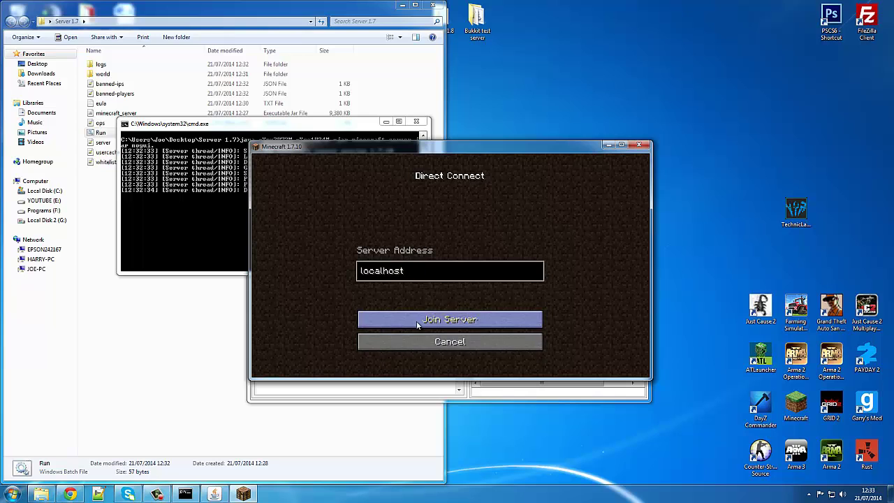
{"action": "left_click", "coordinate": [417, 326]}
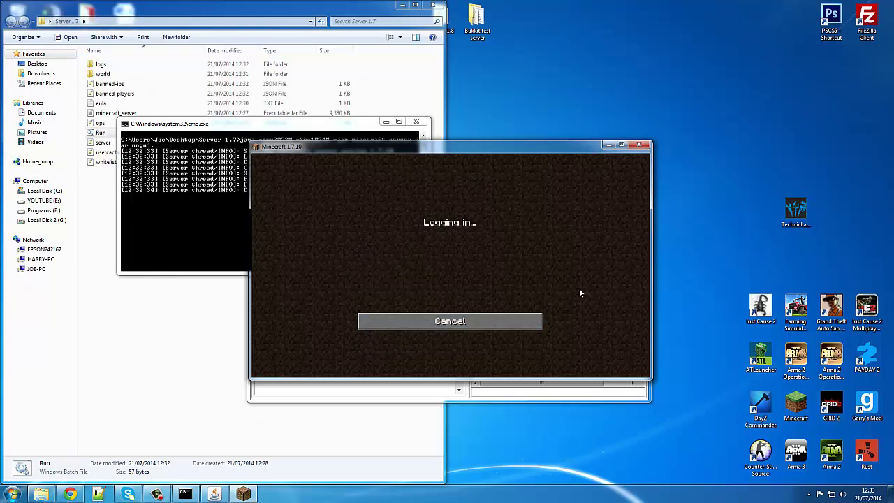
Close the inventory and resume the game, moving the window to reveal the server console.
{"action": "key", "text": "e"}
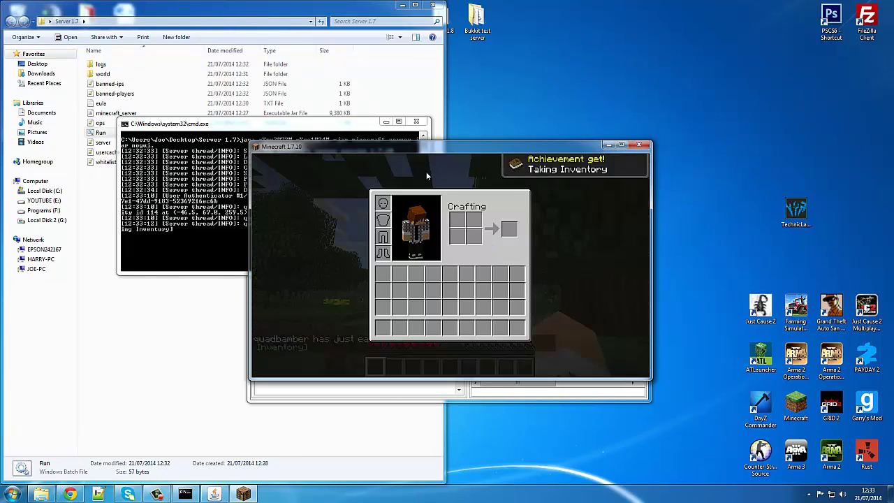
{"action": "left_click_drag", "start_coordinate": [435, 147], "coordinate": [628, 76]}
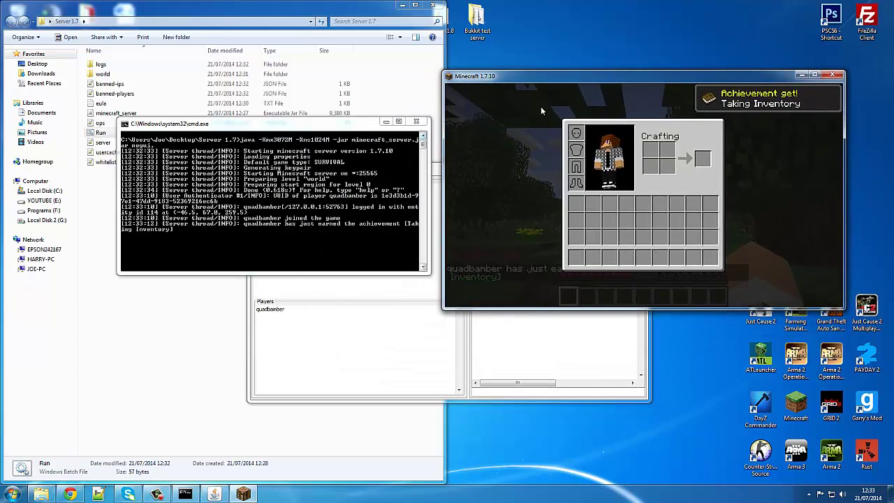
{"action": "key", "text": "e"}
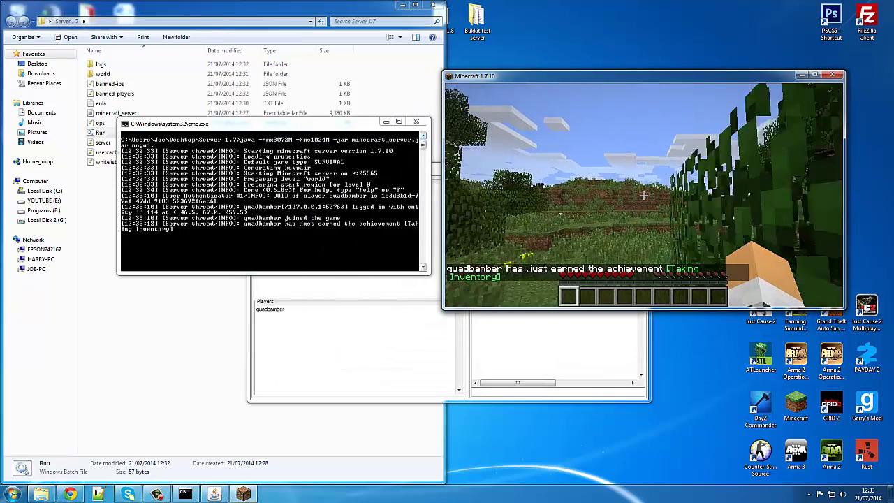
{"action": "key", "text": "Escape"}
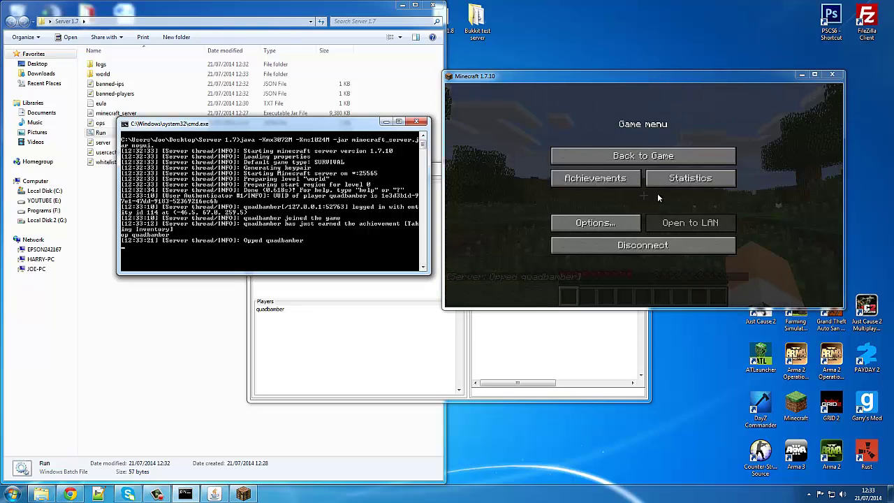
{"action": "left_click", "coordinate": [660, 158]}
Switch to Creative mode with /gamemode 1 and fly up above the terrain.
{"action": "type", "text": "/g"}
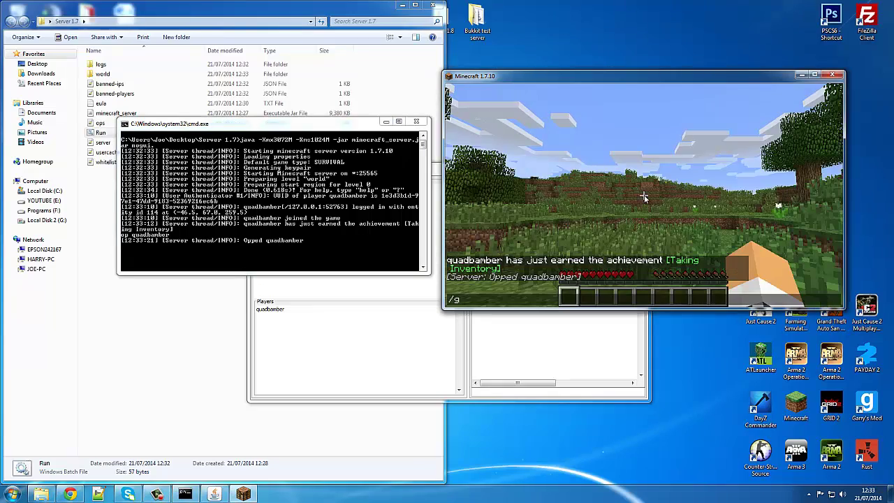
{"action": "key", "text": "Tab"}
{"action": "type", "text": "1"}
{"action": "key", "text": "Return"}
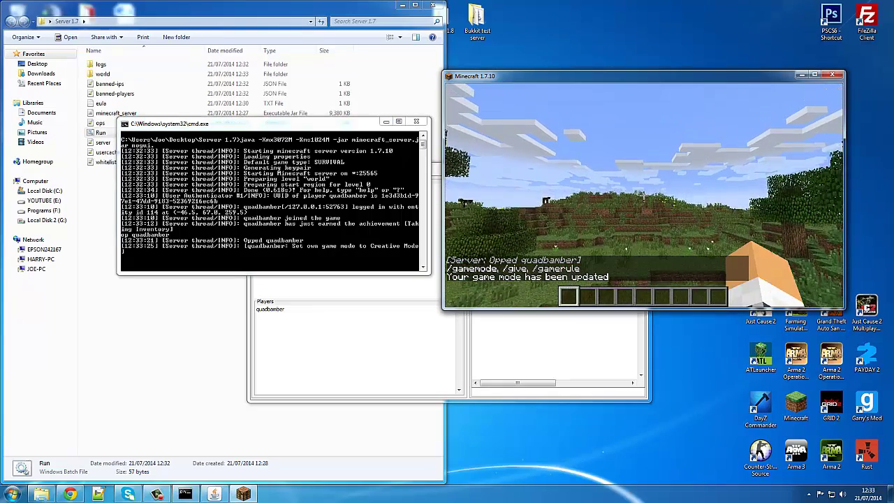
{"action": "key", "text": "space"}
{"action": "key", "text": "space"}
{"action": "key", "text": "space"}
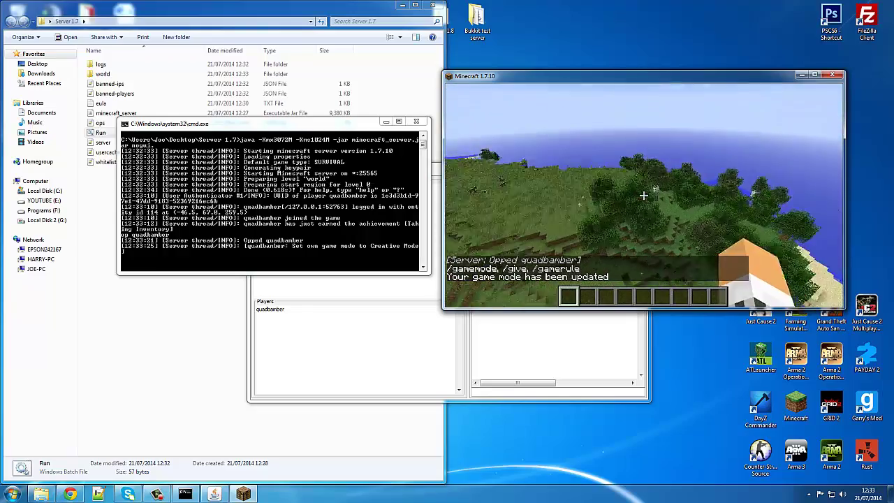